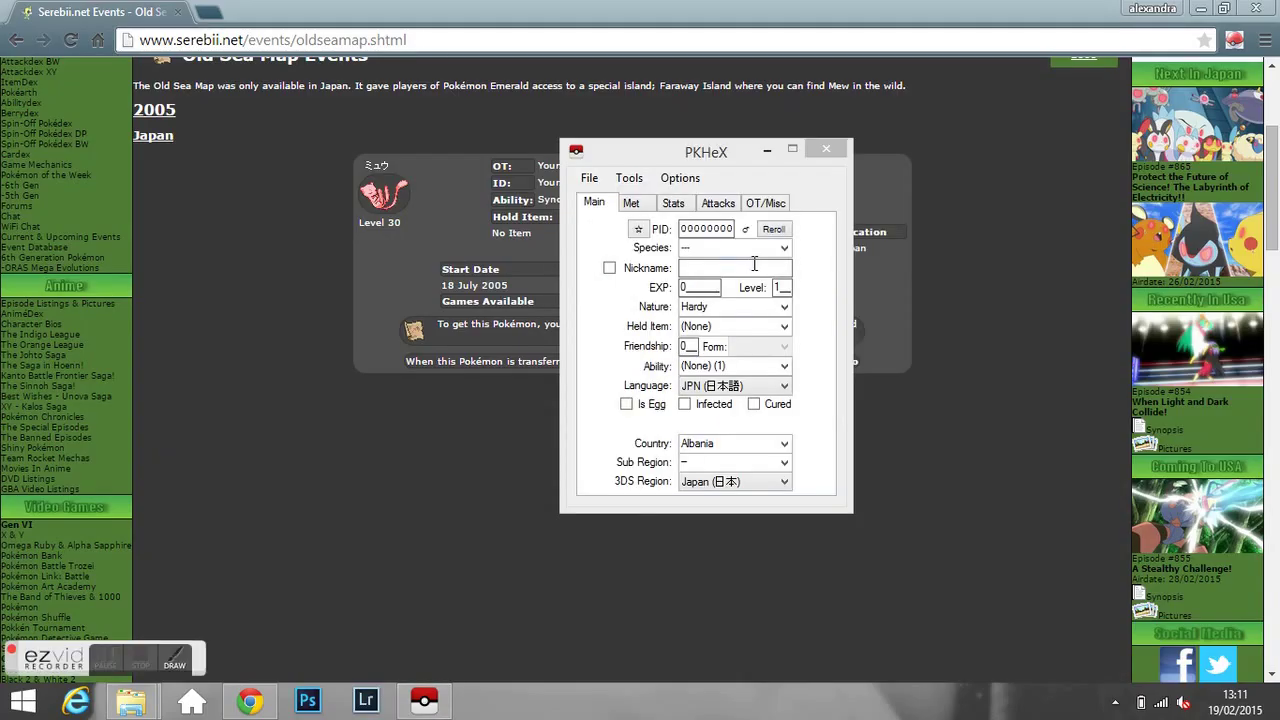
Uncover the Old Sea Map Mew event details behind the editor window, read them, and return to PKHeX
drag(623, 151, 749, 242)
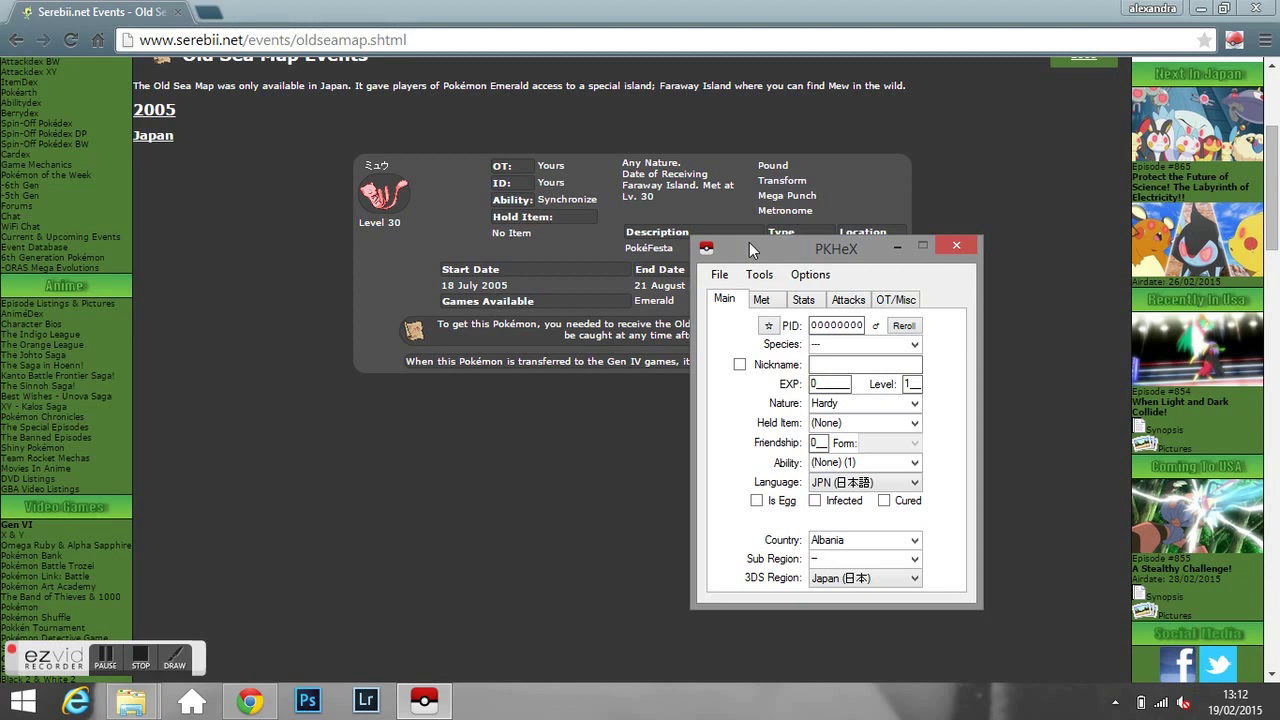
drag(792, 247, 727, 159)
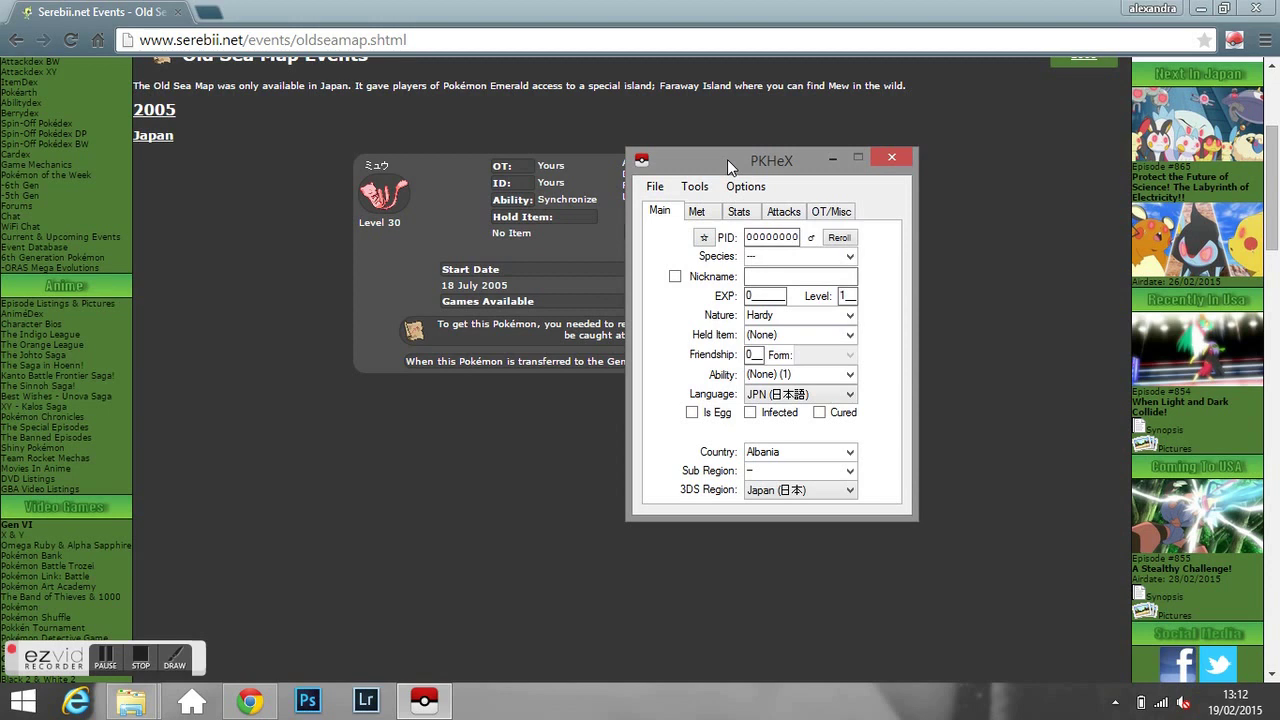
click(412, 414)
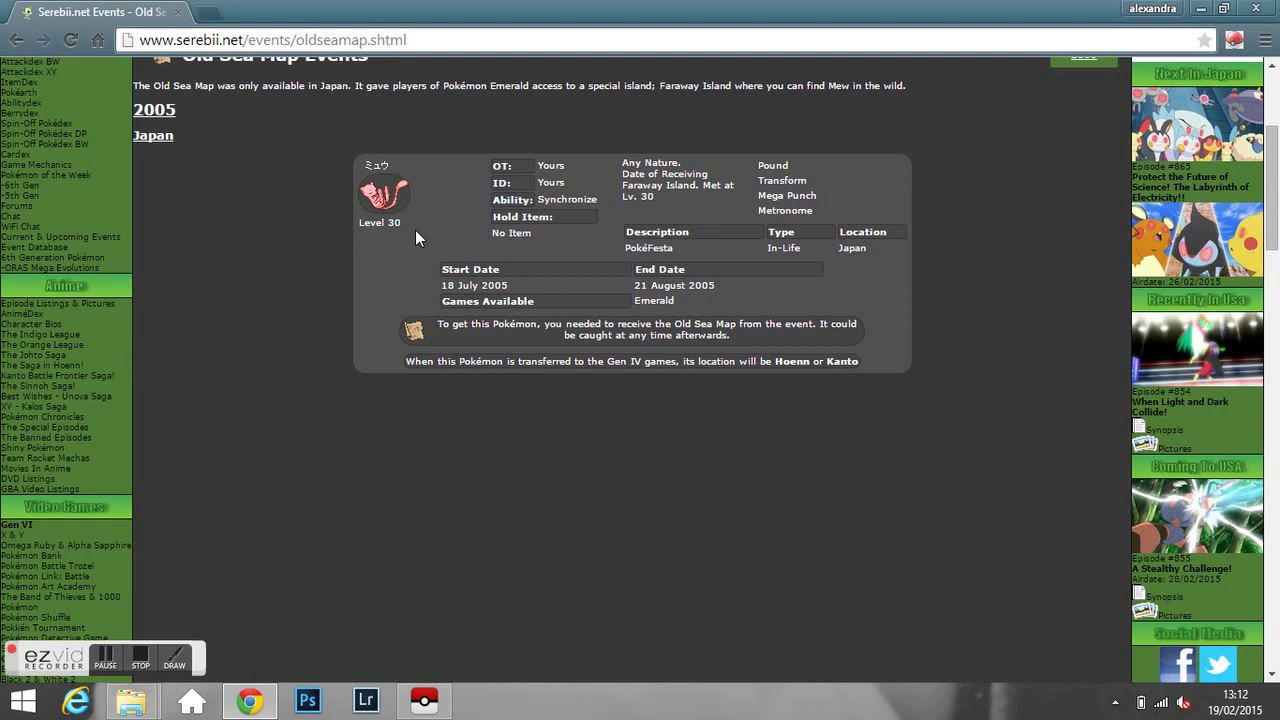
click(424, 700)
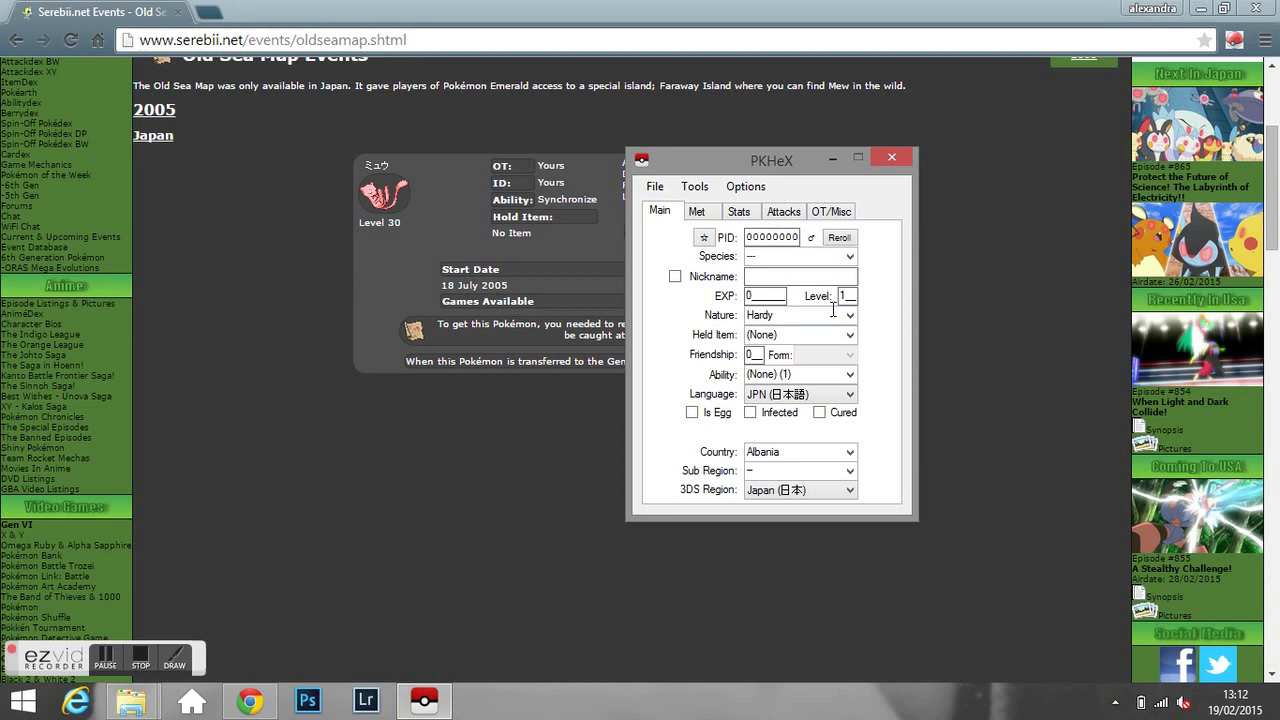
Set the Pokémon's species to Mew and its country to Japan
click(791, 256)
text(mew)
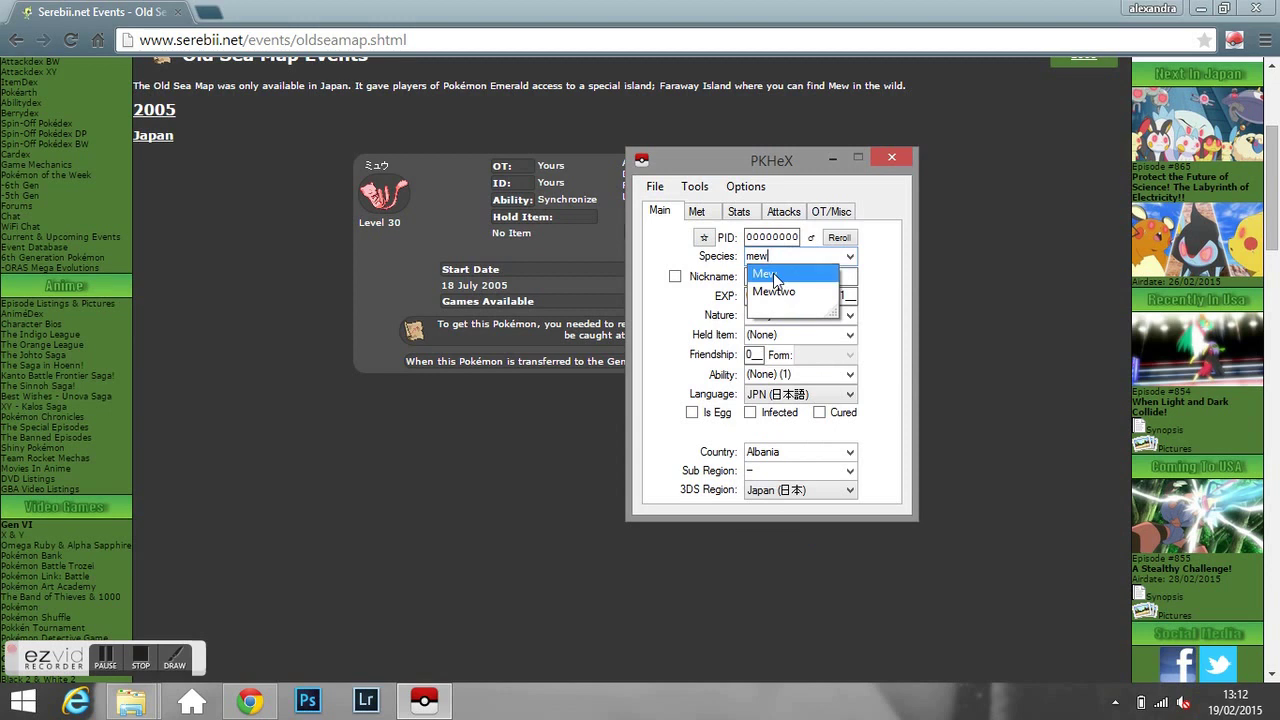
click(773, 274)
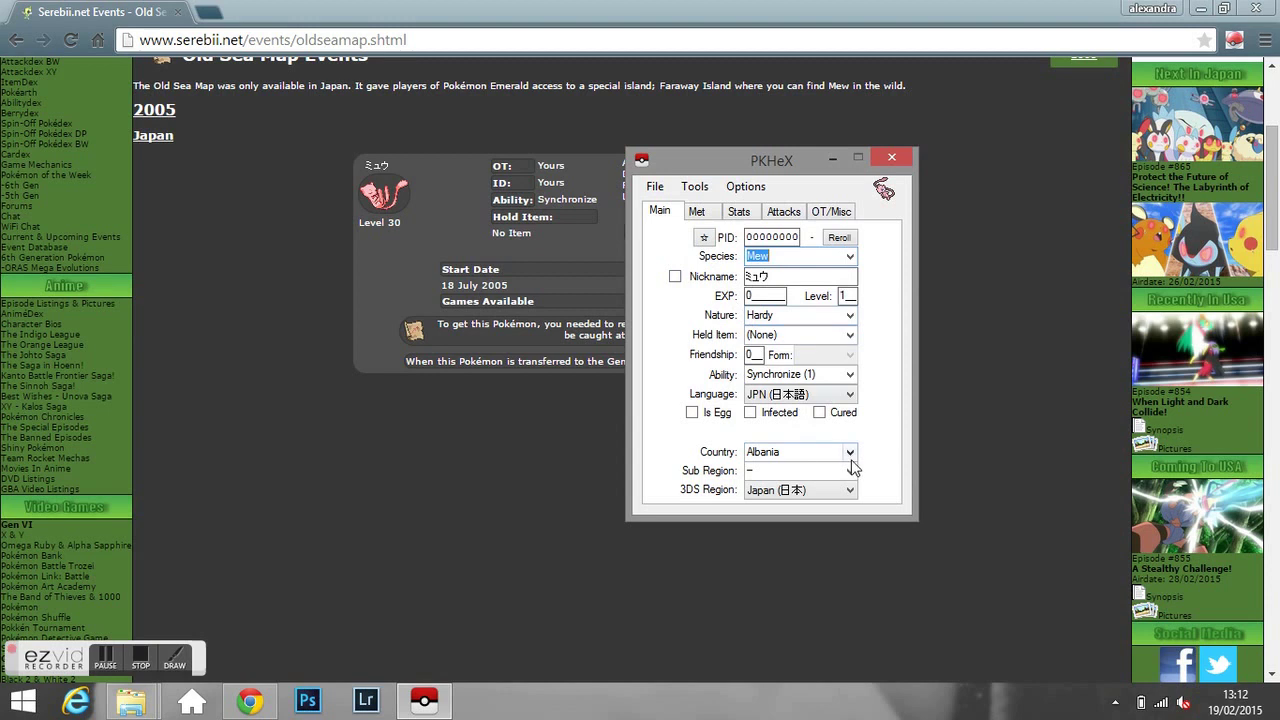
click(849, 453)
drag(904, 150, 904, 258)
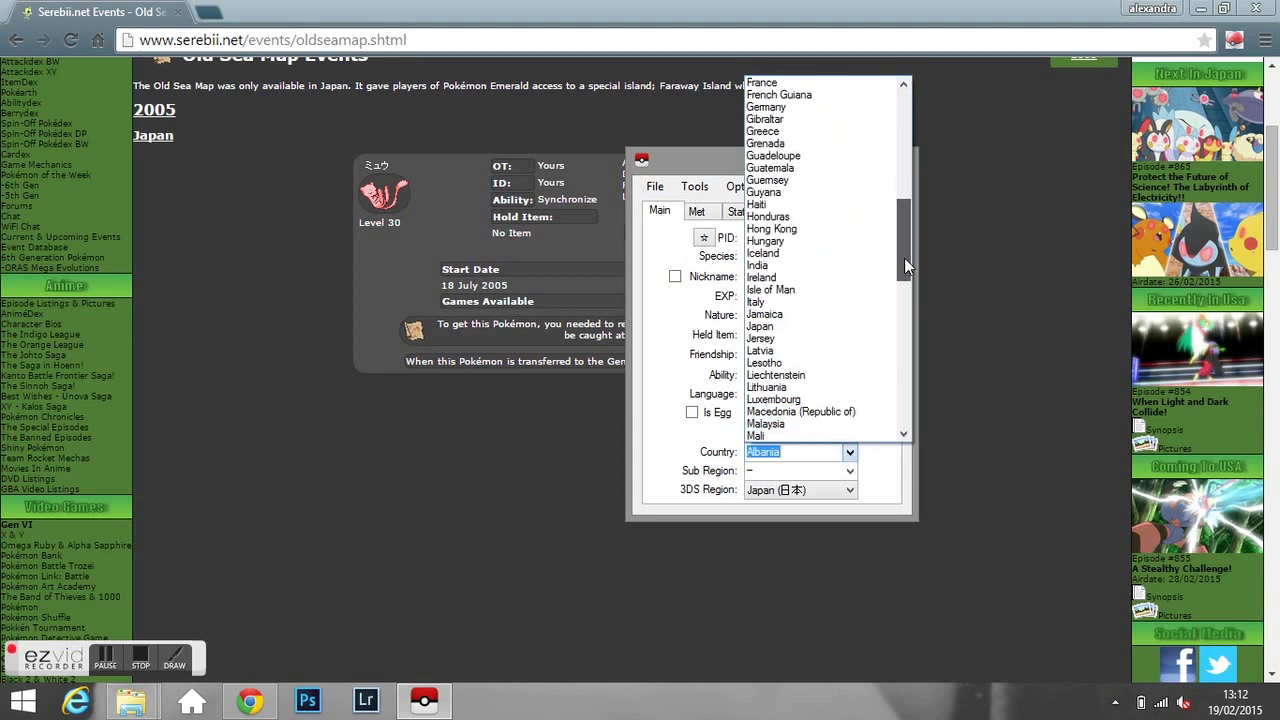
click(816, 326)
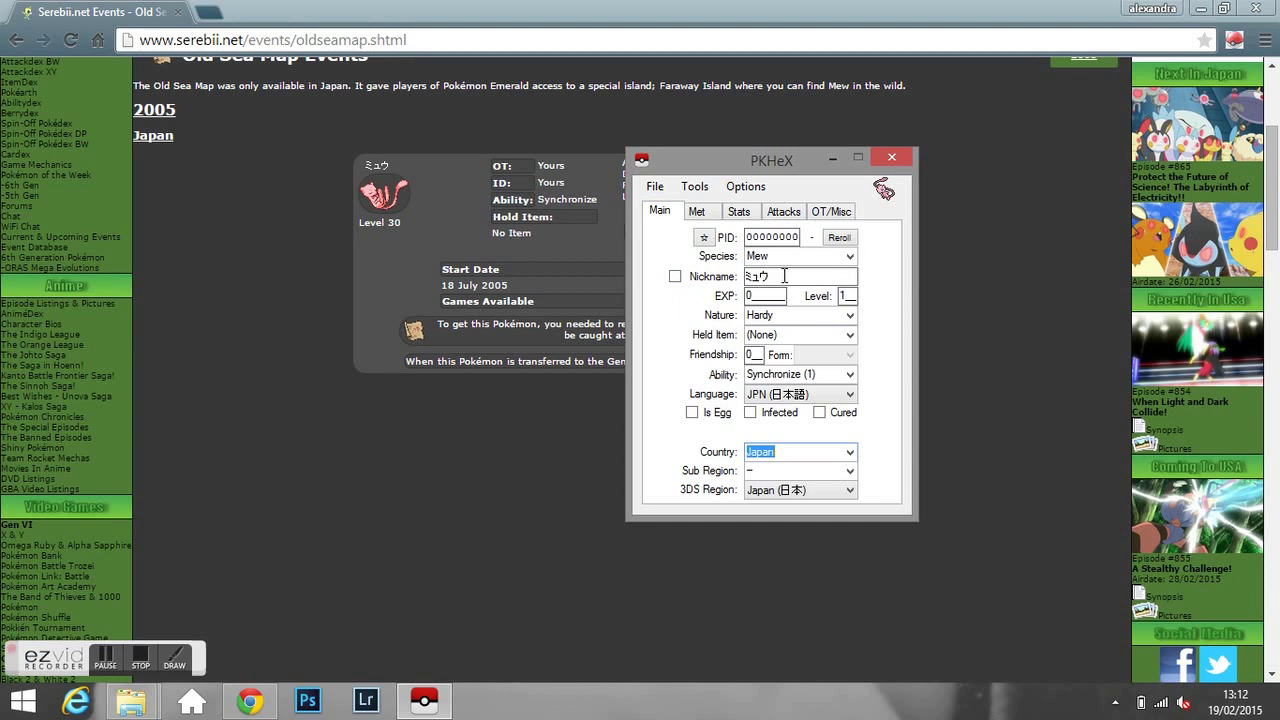
Set Mew's level to 100 and its nature to Sassy, and make it shiny
double_click(845, 296)
click(845, 296)
text(00)
click(806, 314)
text(sass)
key(Return)
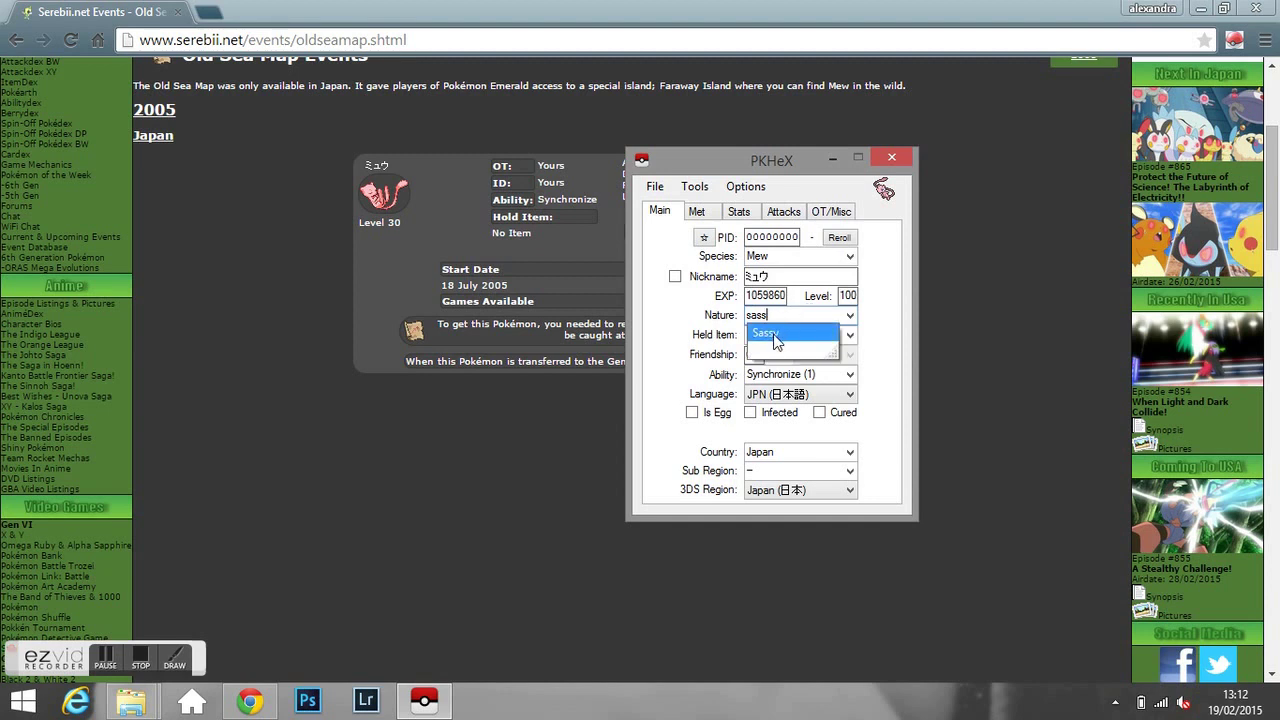
click(774, 335)
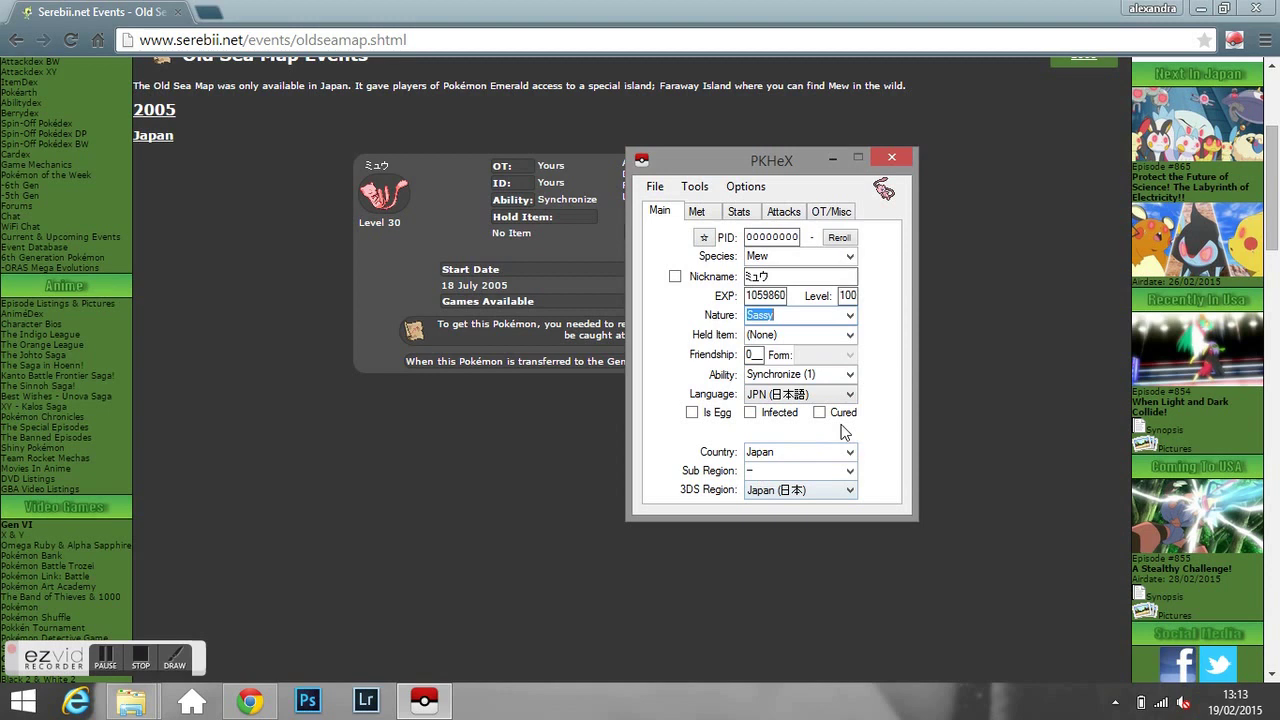
click(704, 240)
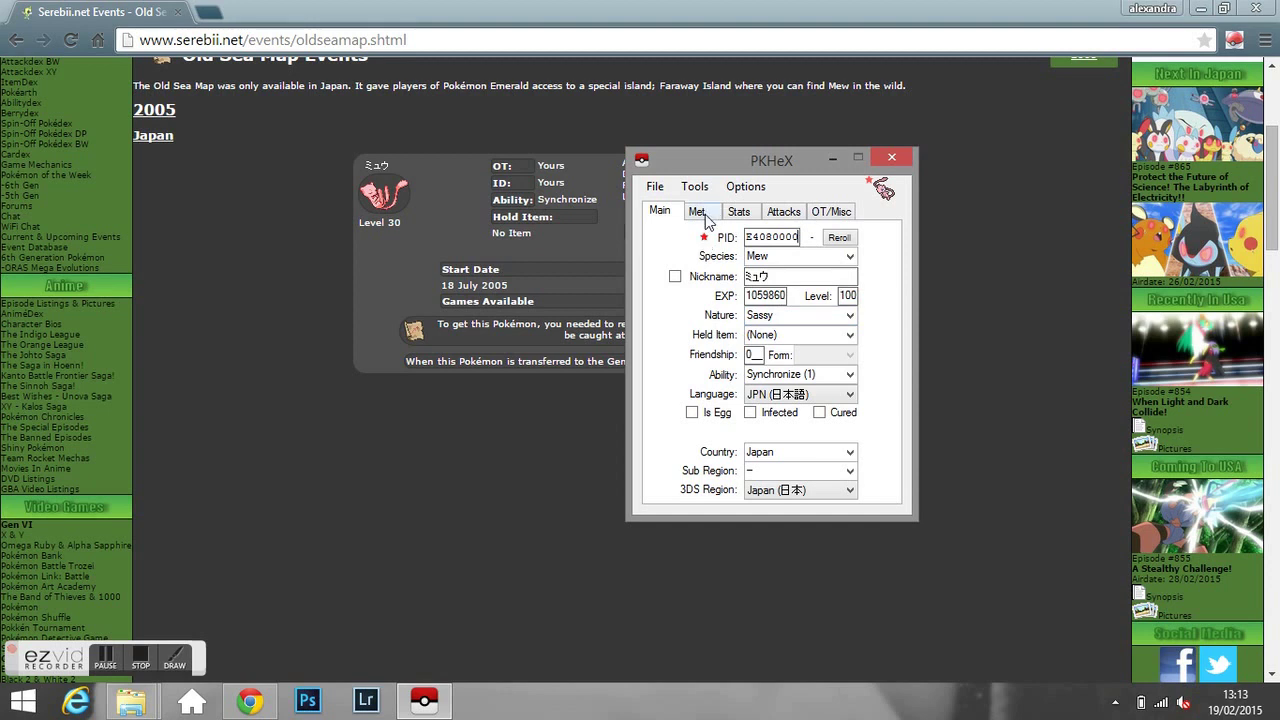
Set Mew's origin game to Emerald in its met details
click(699, 212)
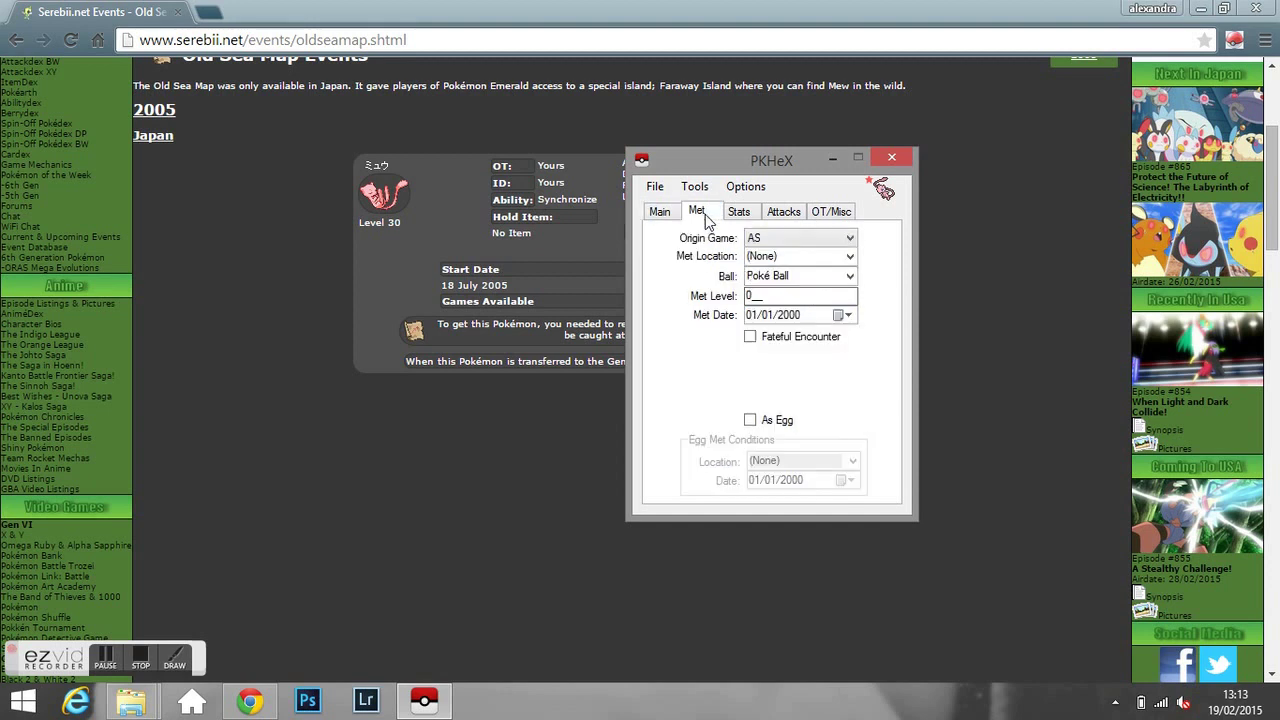
click(786, 242)
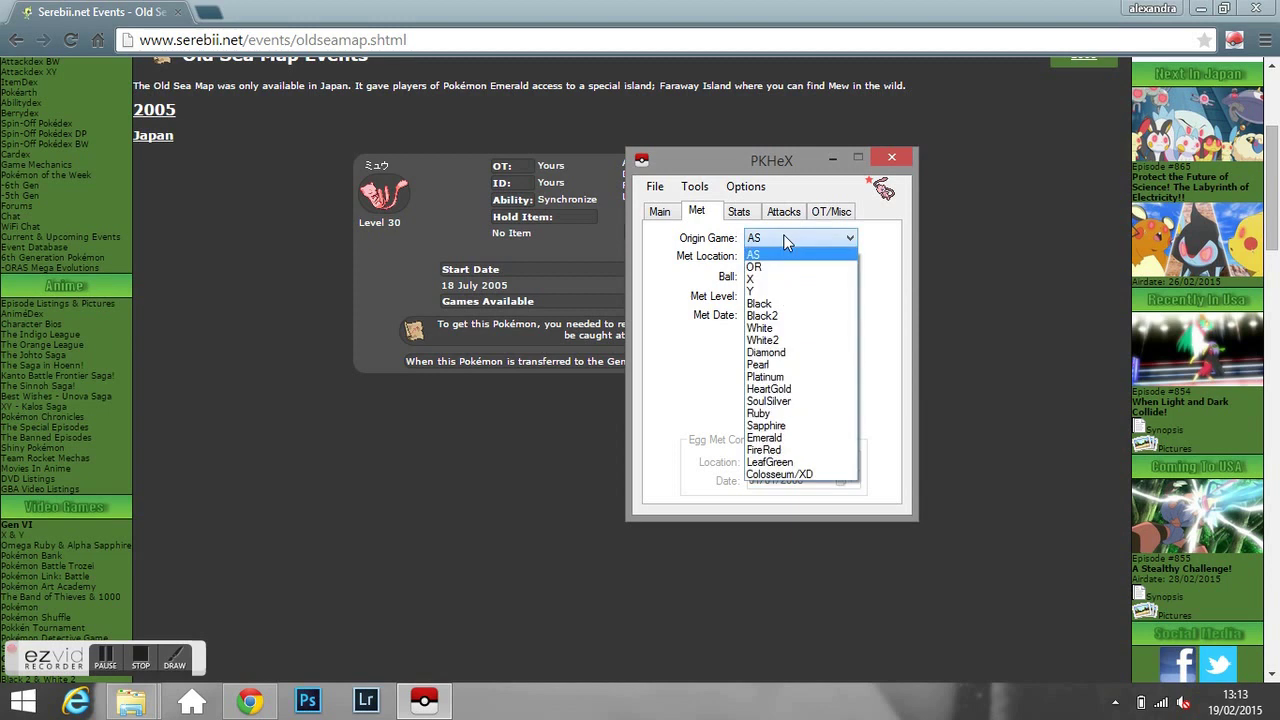
click(772, 440)
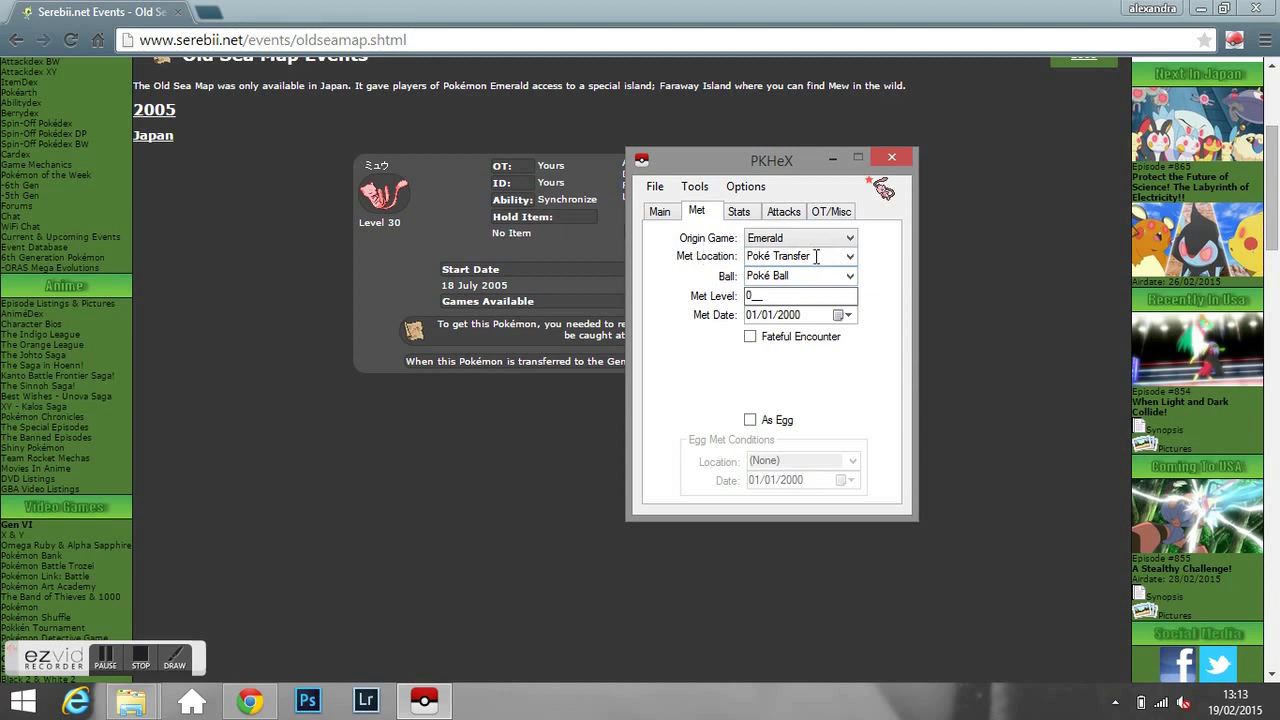
click(813, 273)
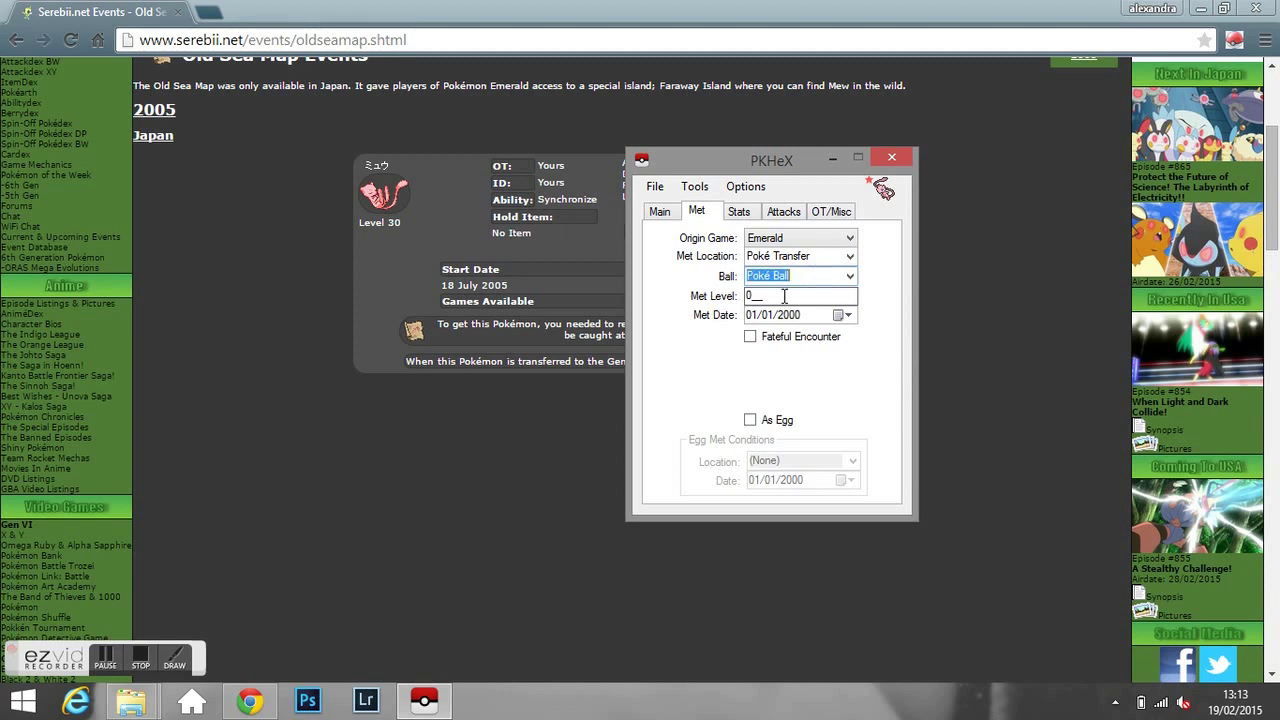
Set the met level to 30 and the met date to 21/08/2005, and mark Mew as a fateful encounter
drag(770, 167, 859, 298)
click(852, 434)
drag(852, 434, 818, 450)
text(3)
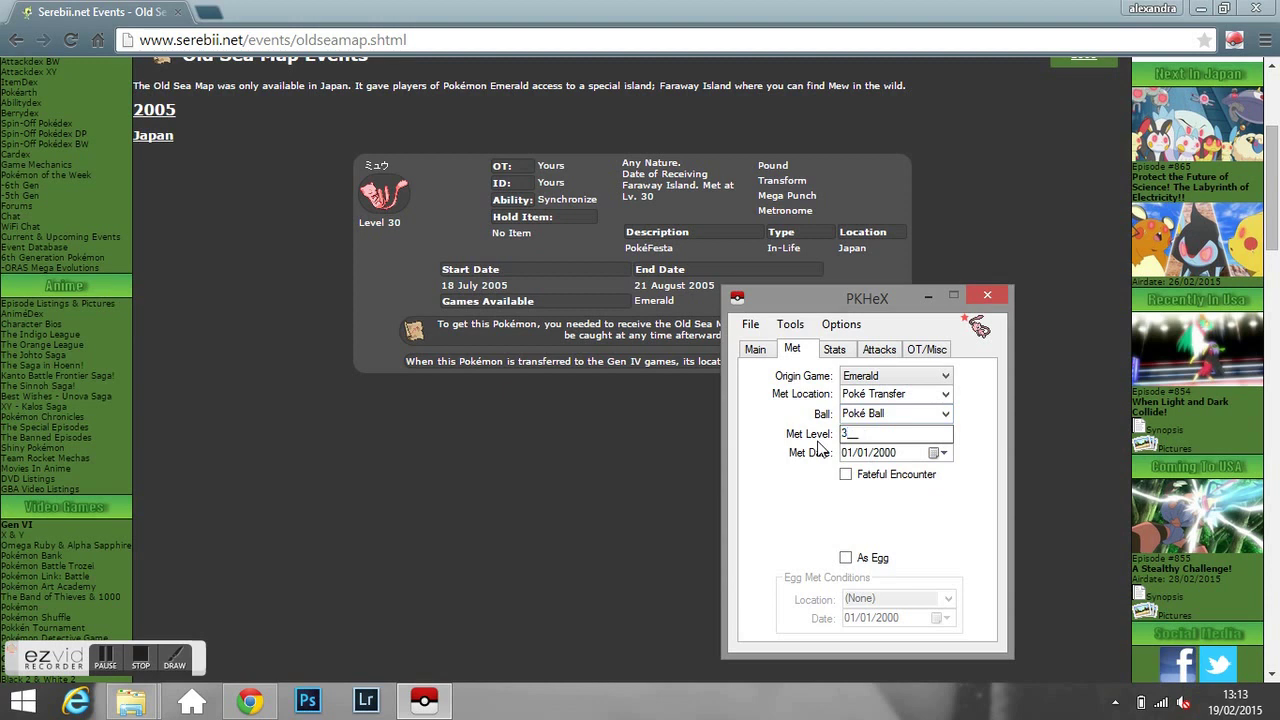
text(0)
click(849, 456)
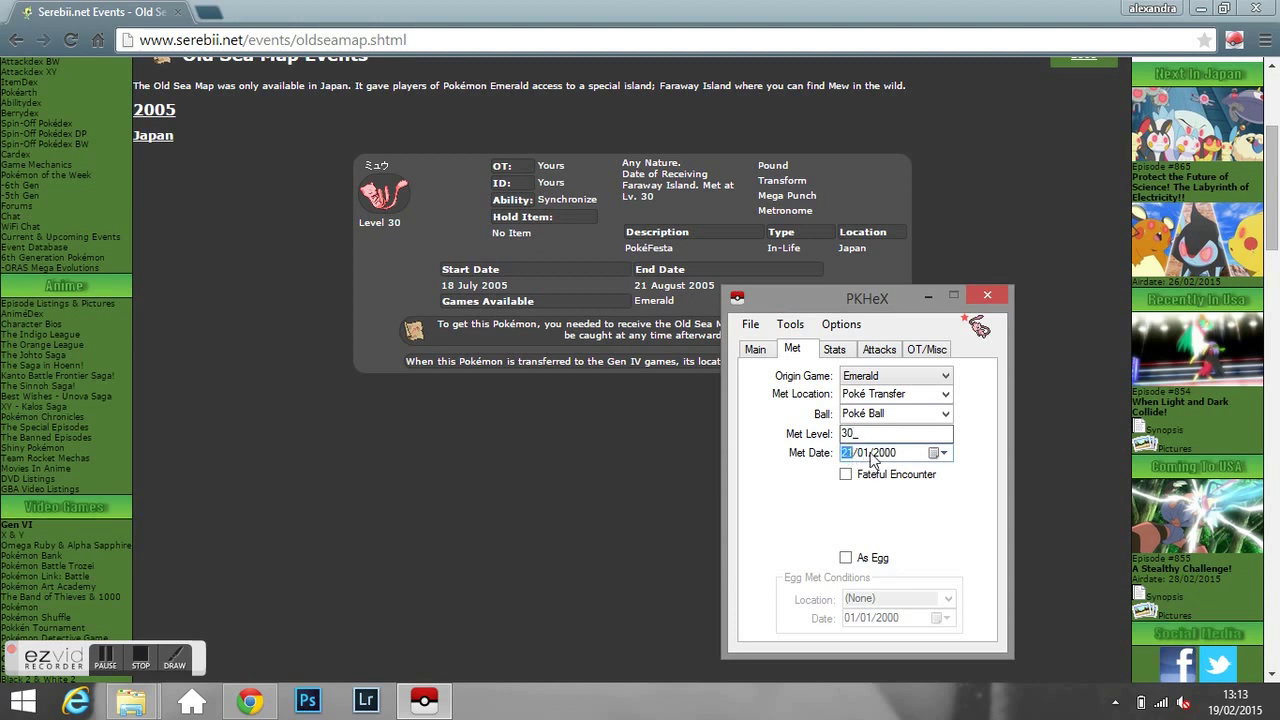
text(1/08/2005)
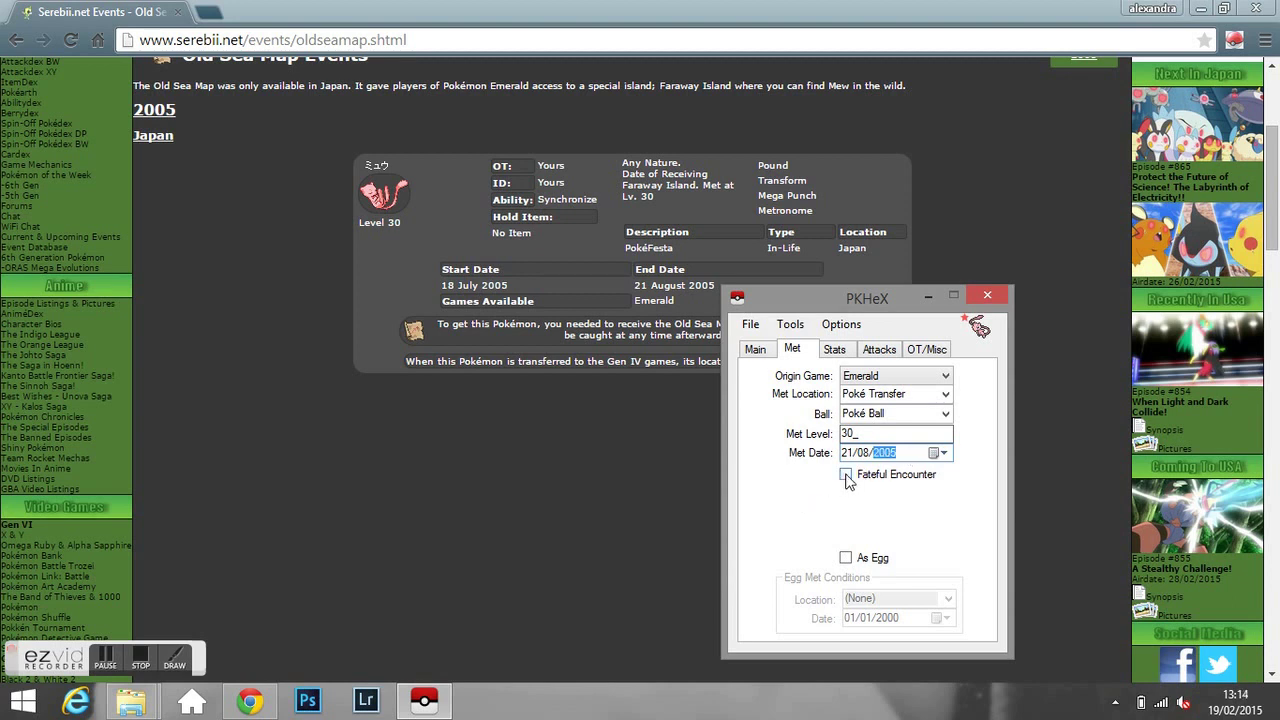
click(846, 475)
Set all six of Mew's IVs to 31
click(834, 351)
click(810, 385)
click(815, 410)
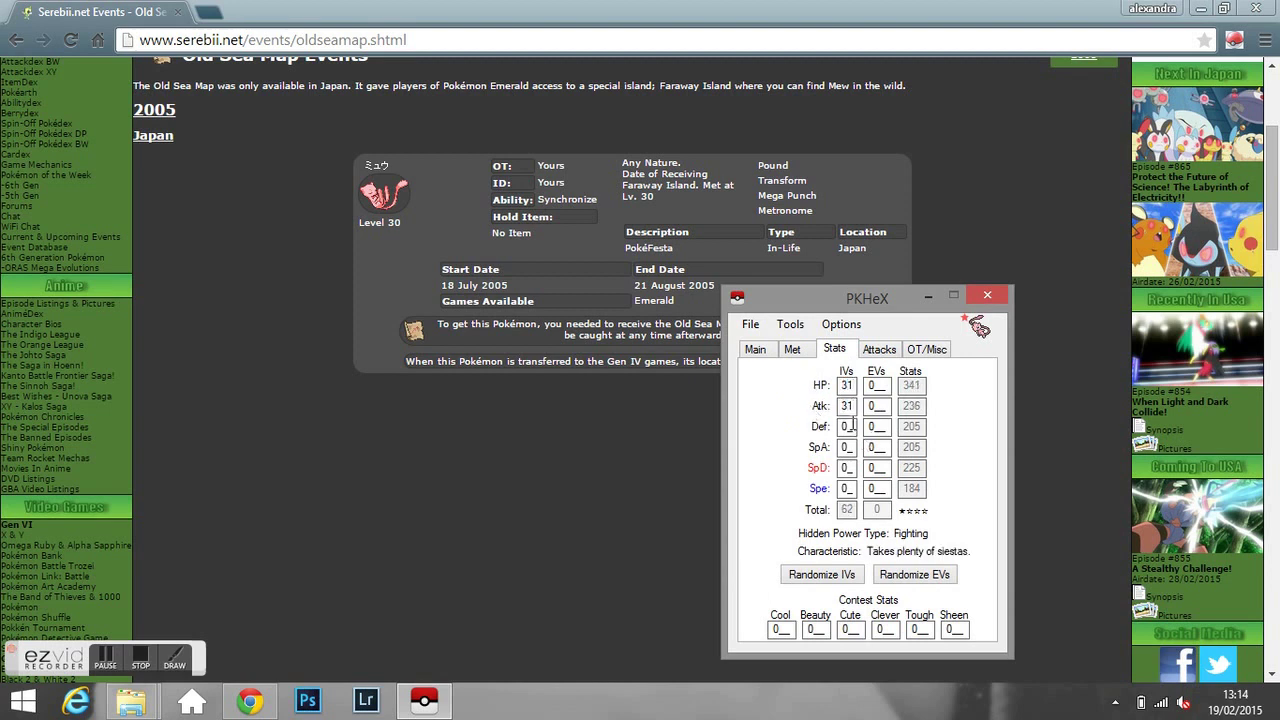
click(816, 428)
click(818, 450)
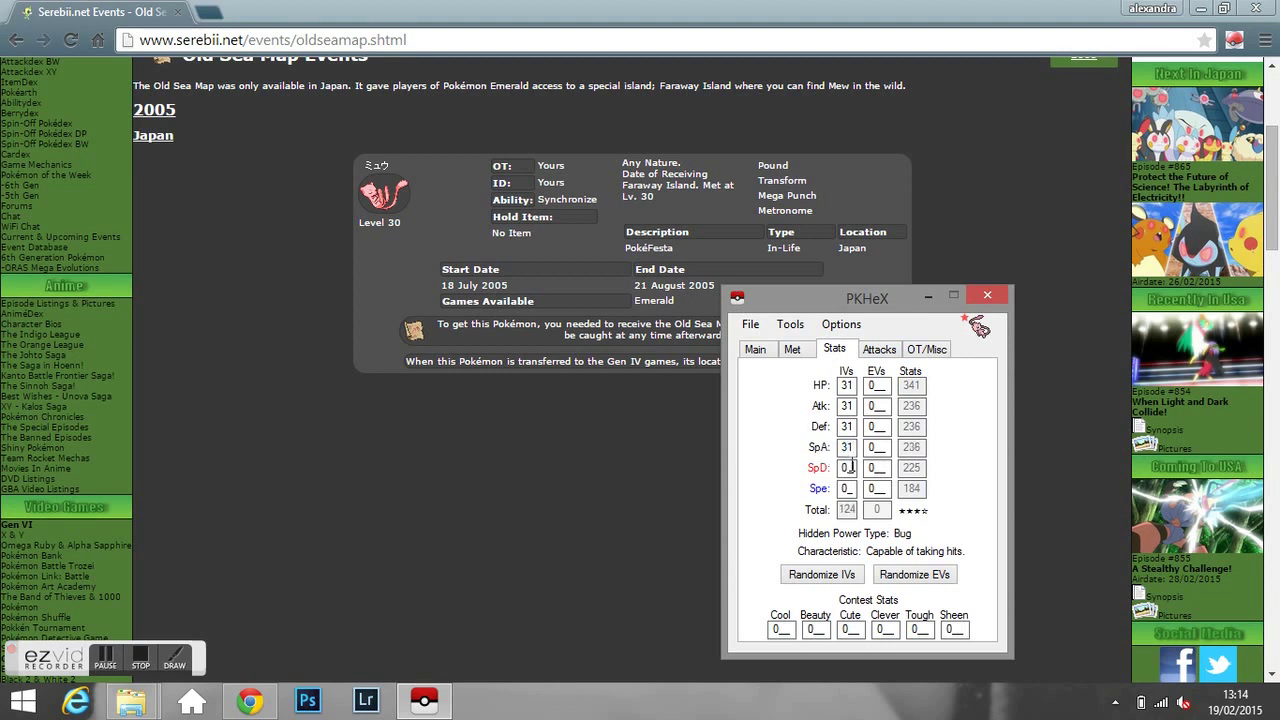
click(813, 468)
click(815, 470)
click(818, 489)
text(31)
Set Mew's first two current moves to Pound and Transform
click(878, 352)
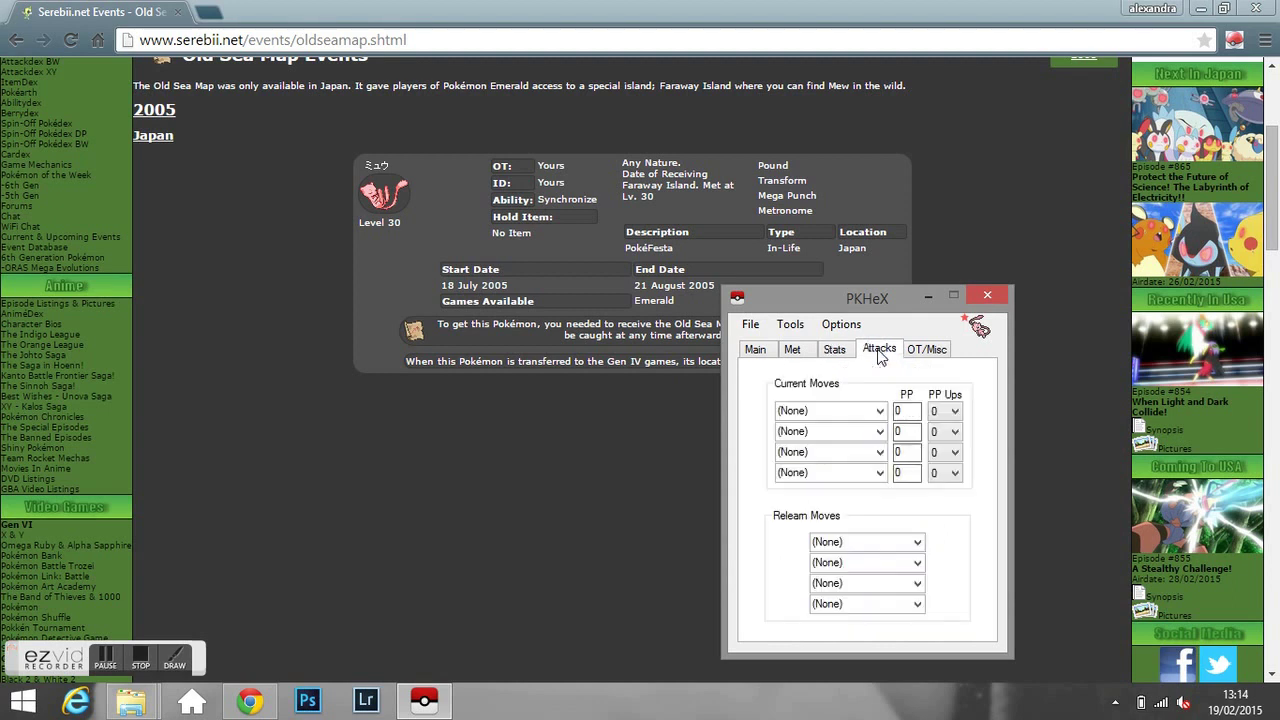
click(778, 411)
text(pound)
key(BackSpace)
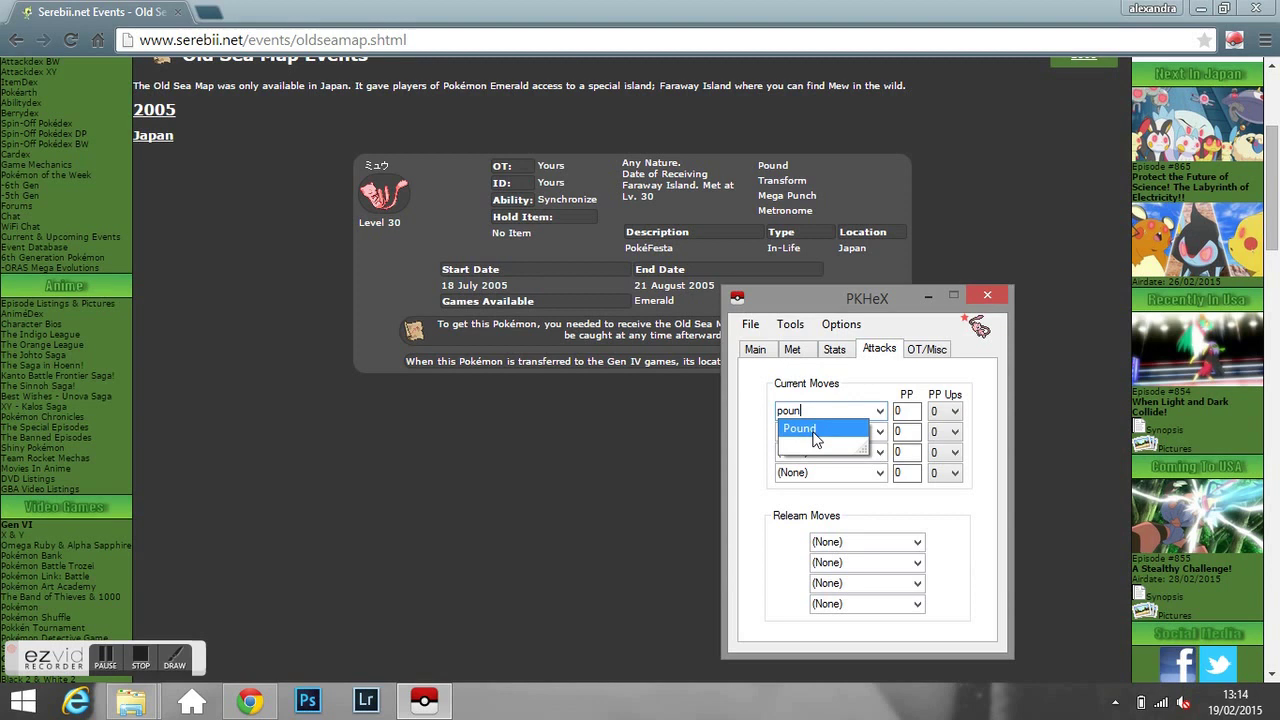
click(813, 434)
click(814, 432)
text(transform)
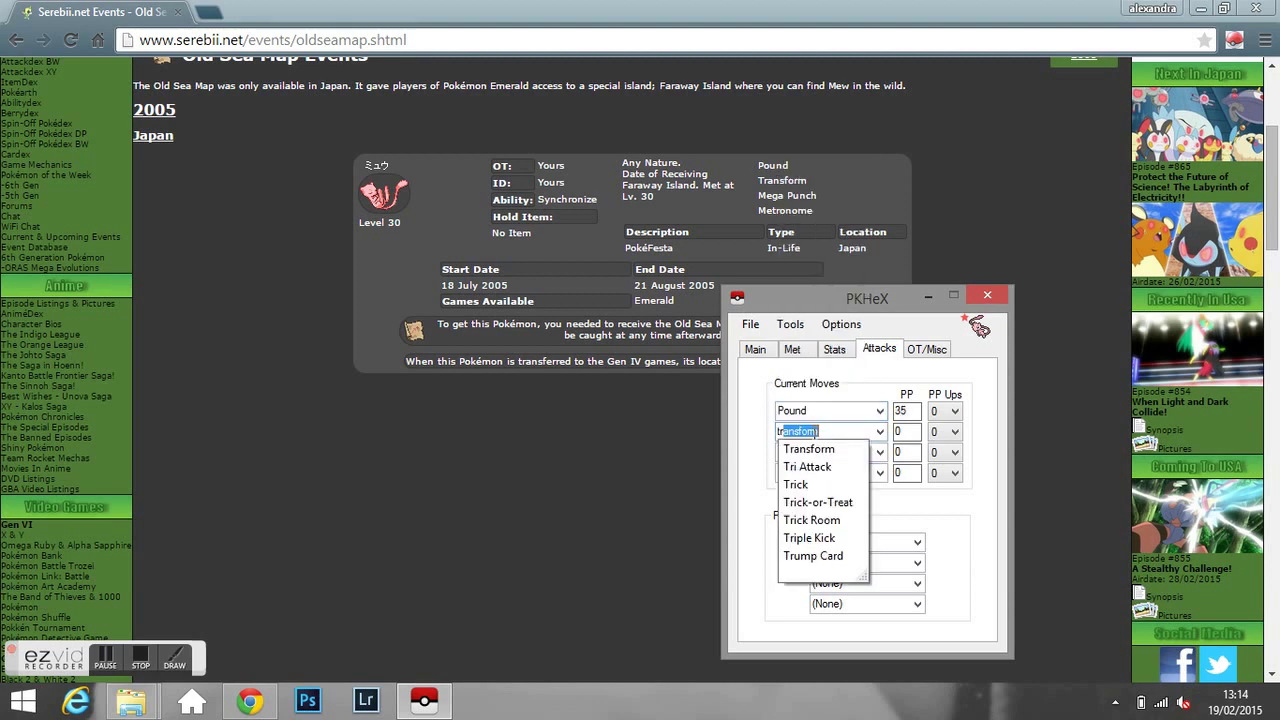
click(837, 449)
Set Mew's third and fourth current moves to Mega Punch and Metronome
click(837, 451)
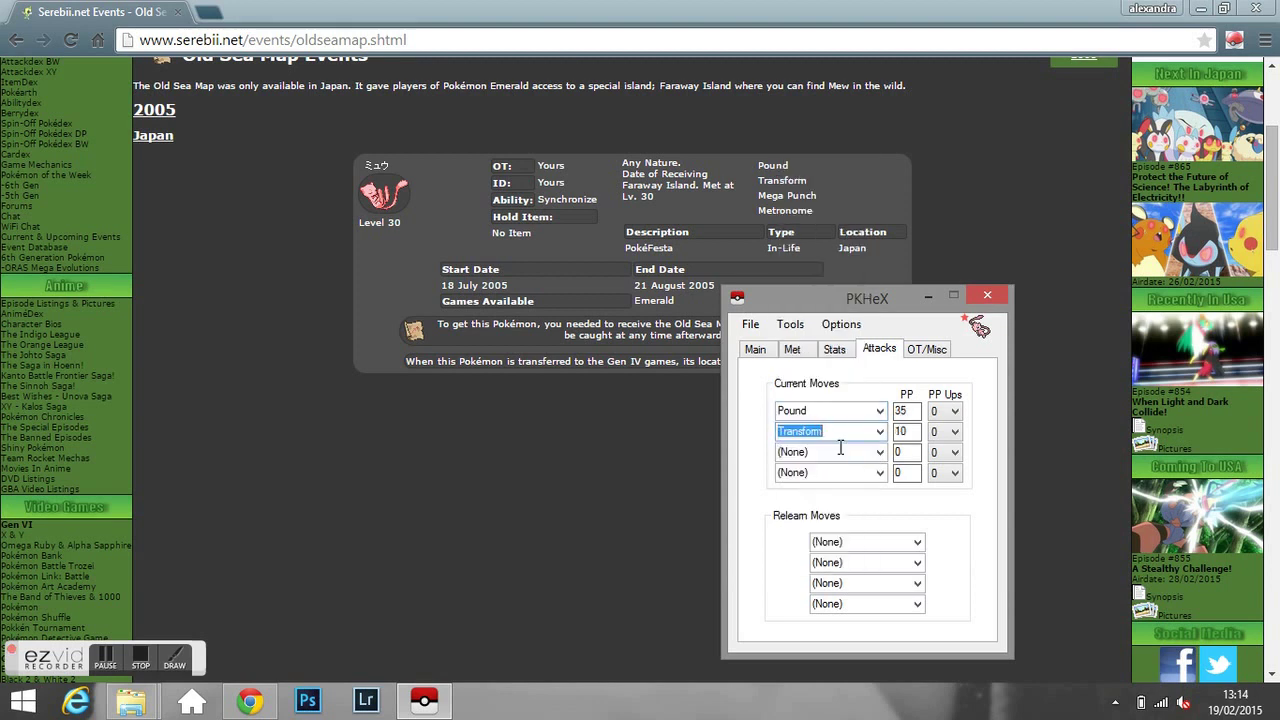
text(mega Drain)
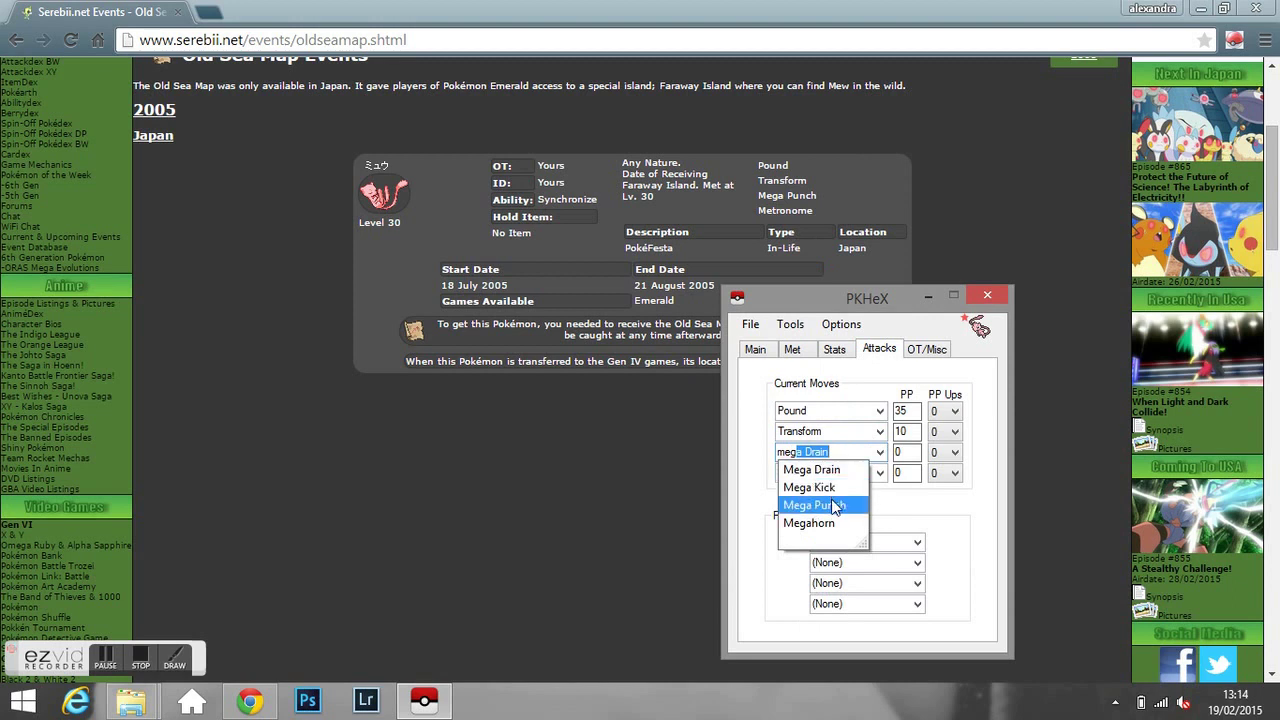
click(838, 505)
click(847, 468)
text(metronome)
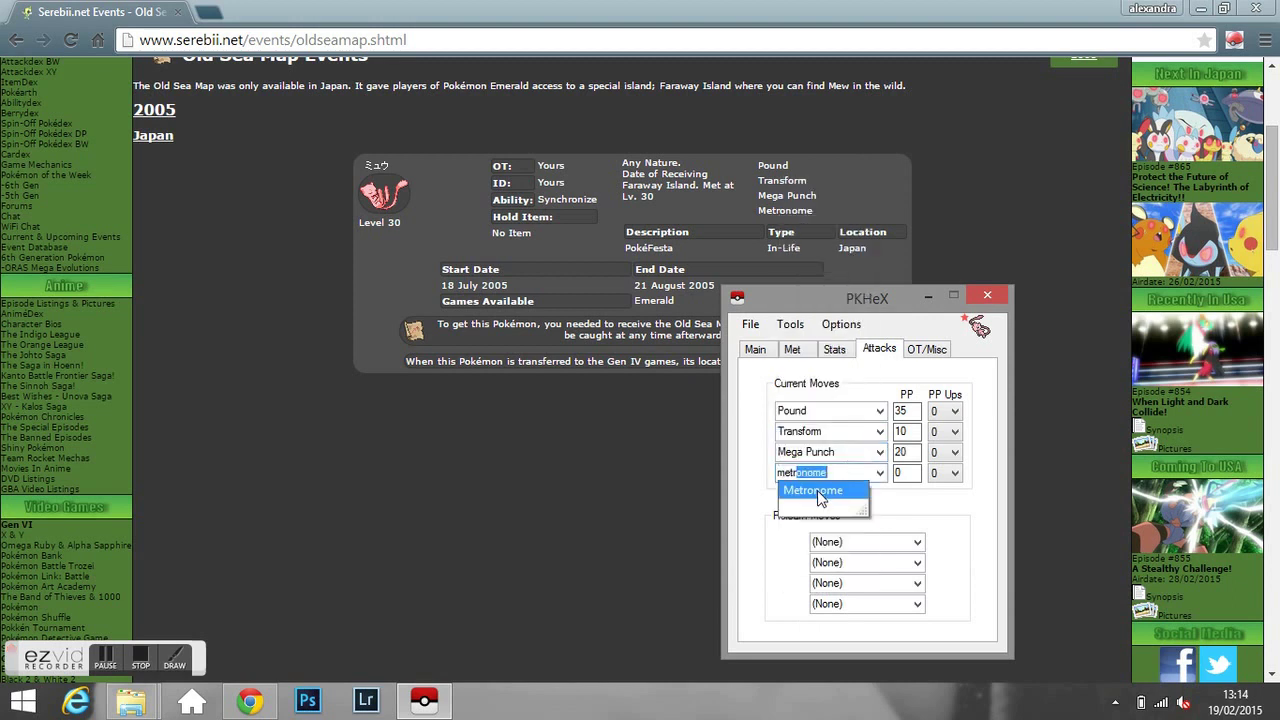
click(817, 490)
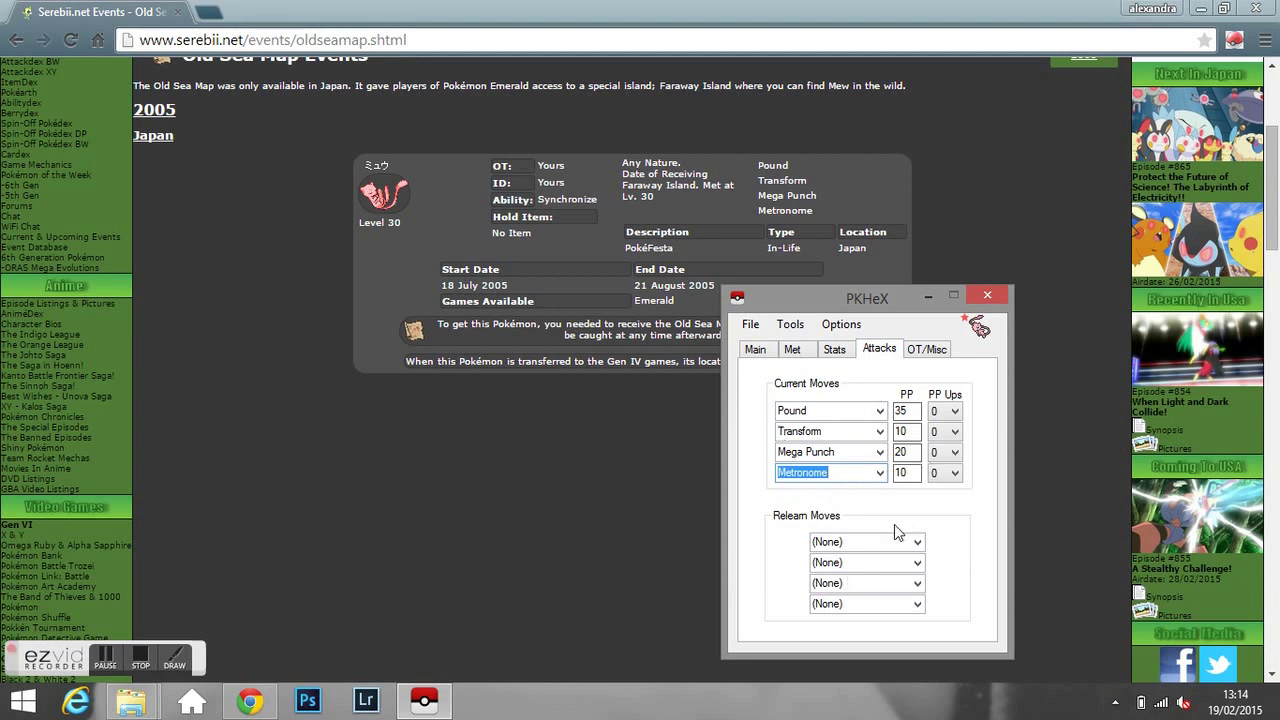
Replace the trainer ID and the original trainer's name in the trainer information
click(930, 356)
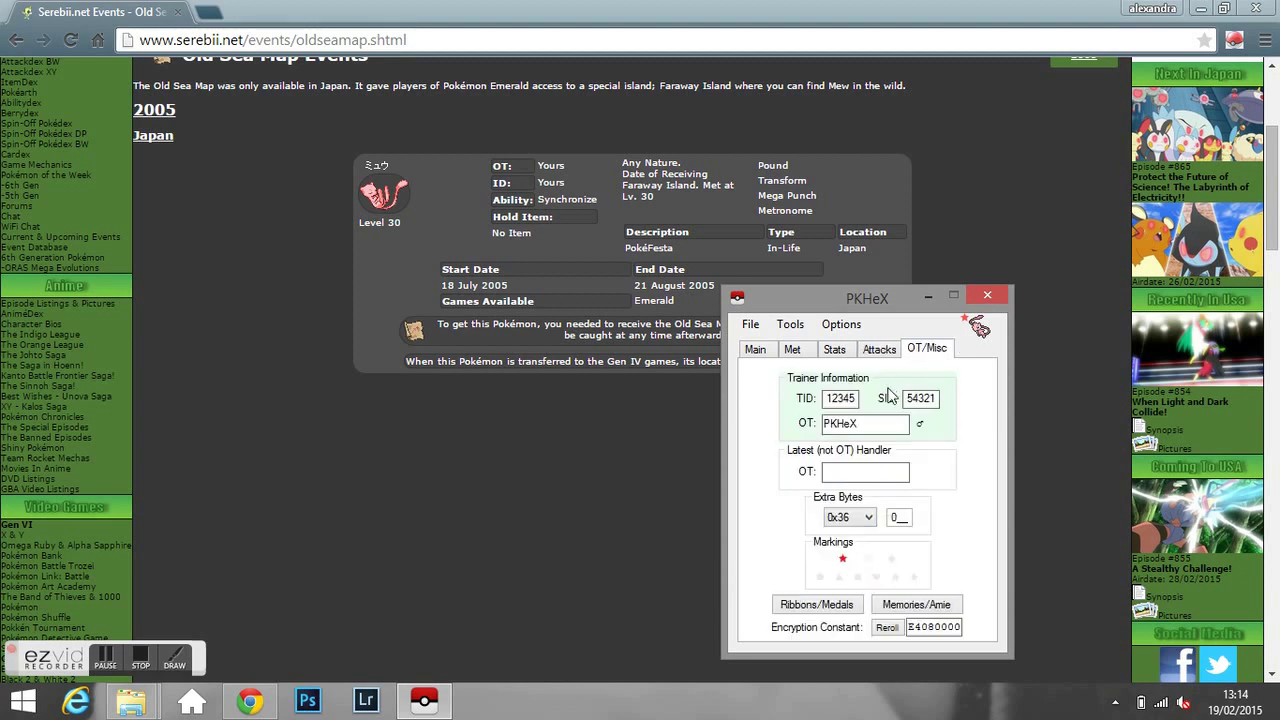
double_click(830, 398)
text(40006)
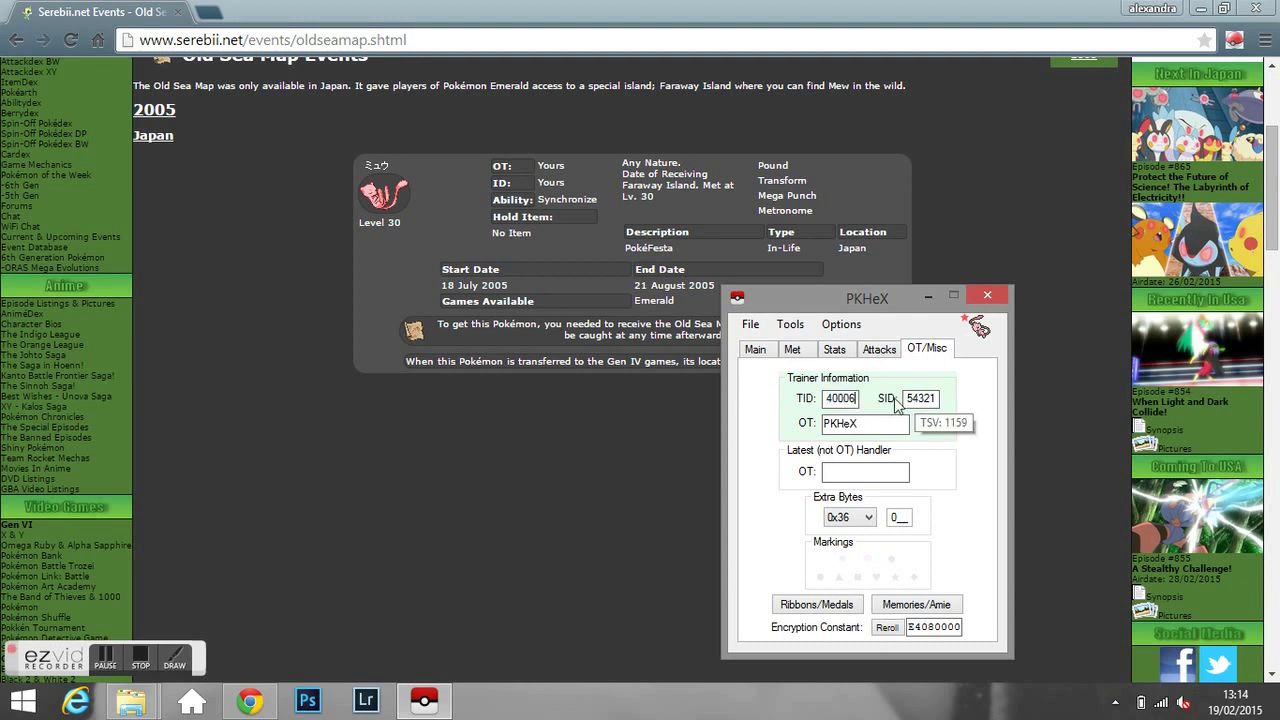
mouse_move(945, 405)
drag(896, 424, 757, 428)
key(BackSpace)
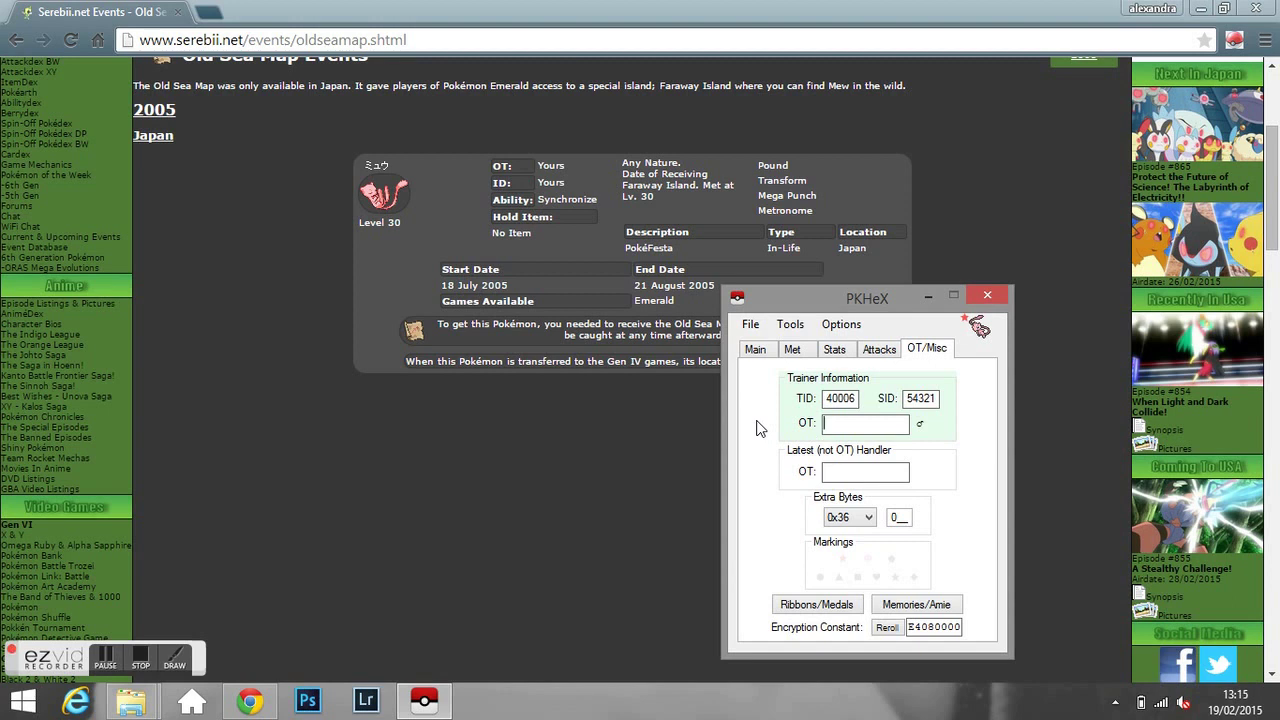
text(Me)
text(Ga)
Make Mew shiny again under the new trainer information and review its main and met details
click(757, 350)
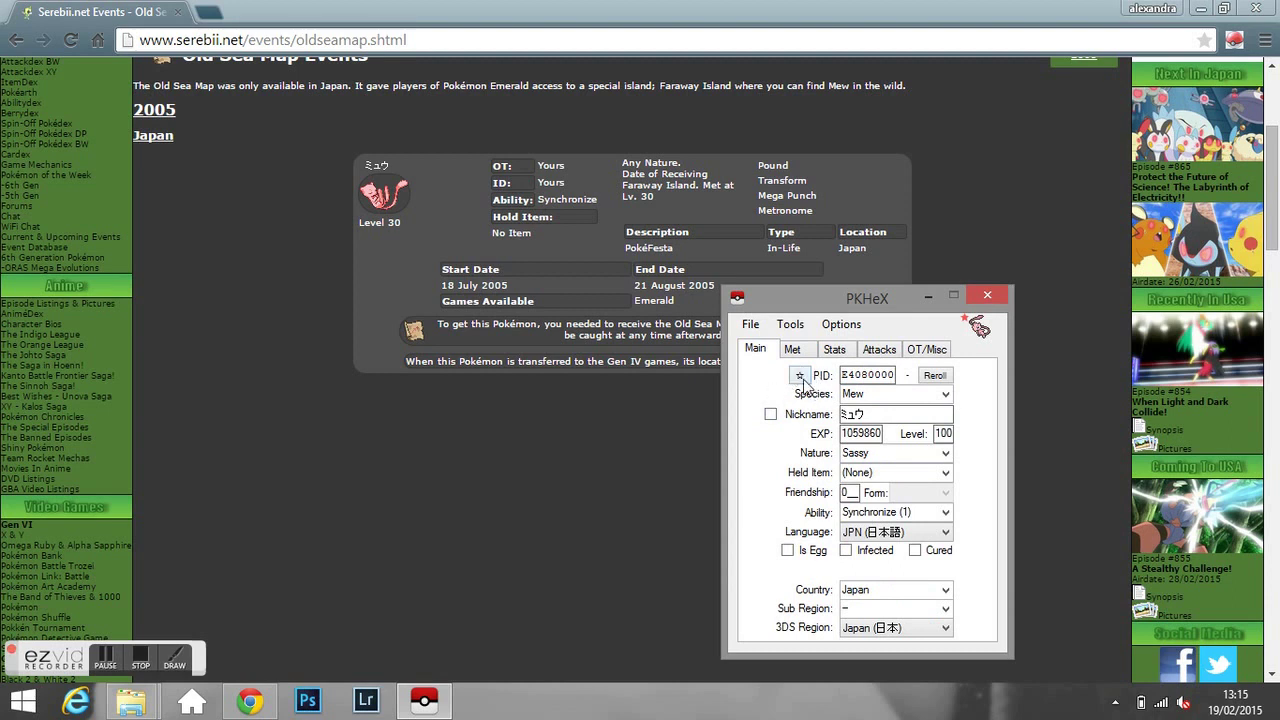
click(800, 377)
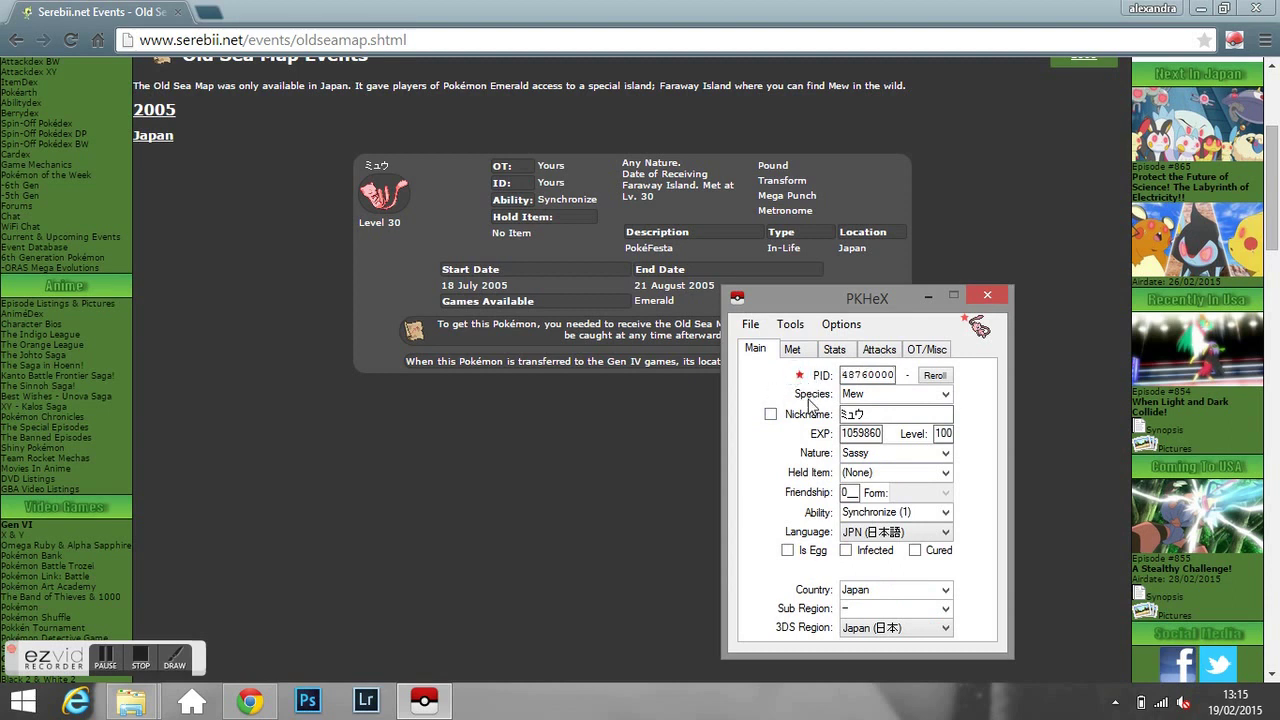
click(800, 352)
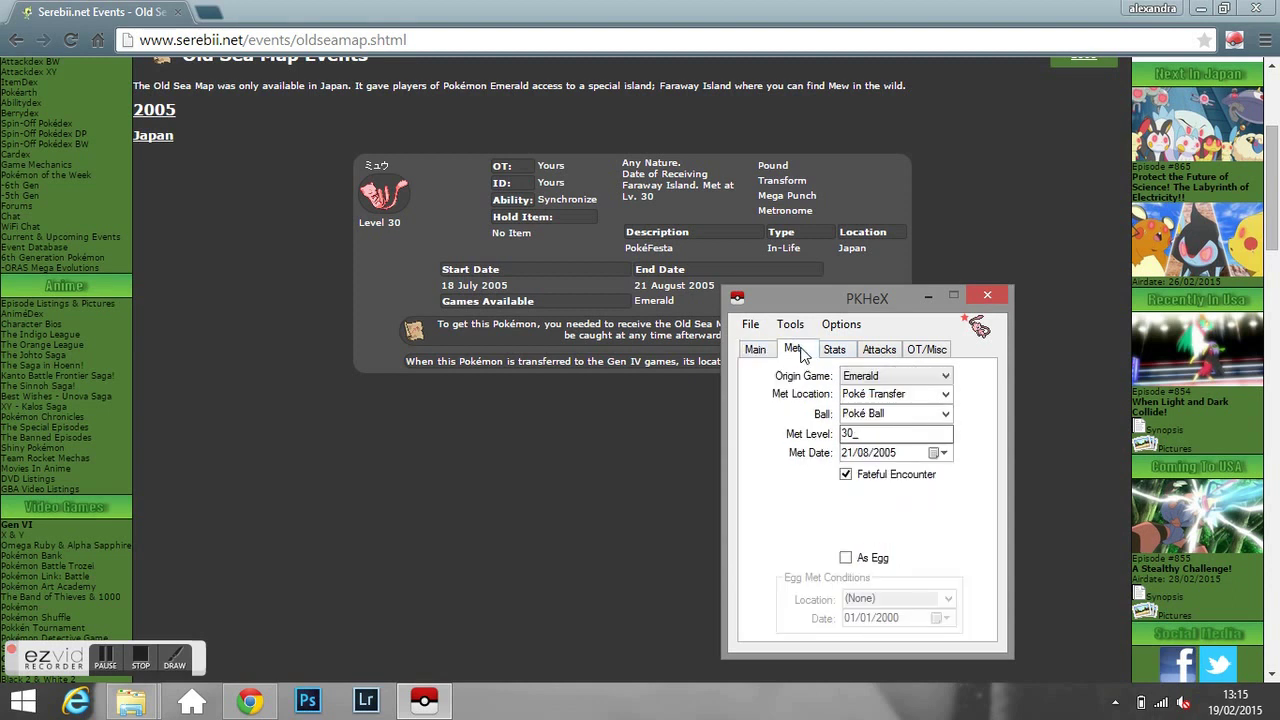
click(758, 350)
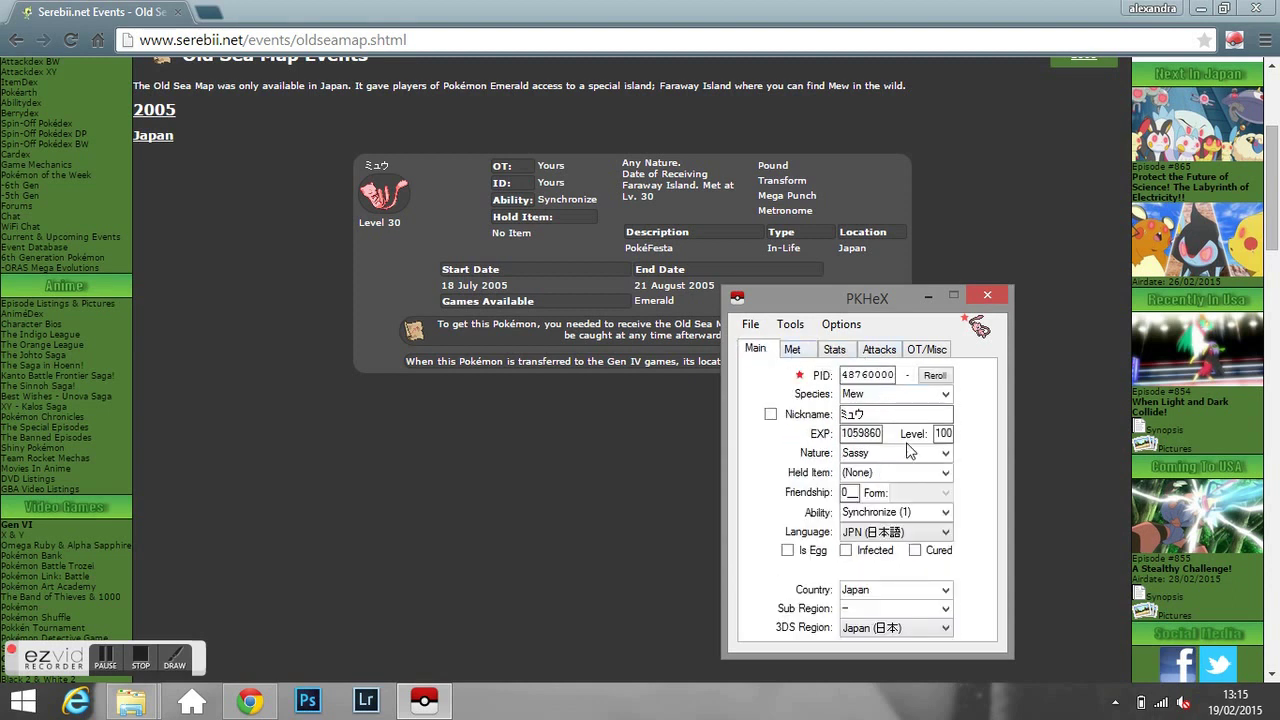
click(793, 350)
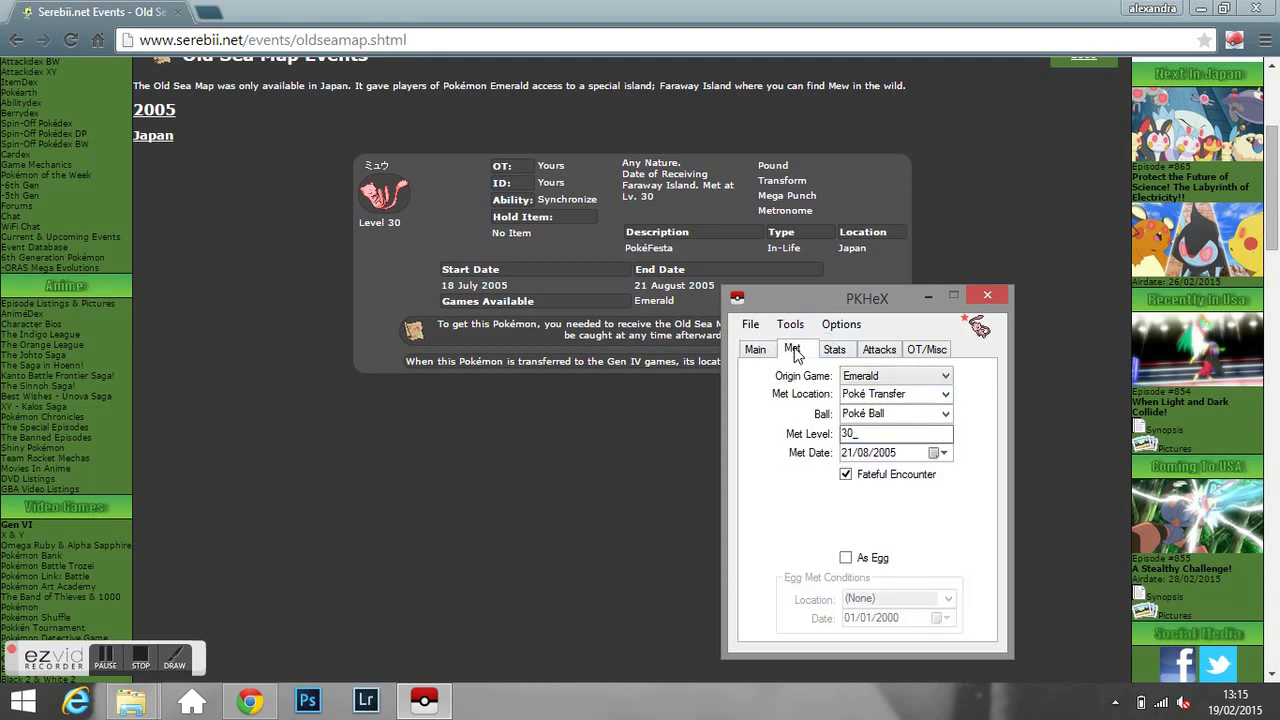
Review Mew's stats, current moves and trainer information
click(846, 351)
click(882, 350)
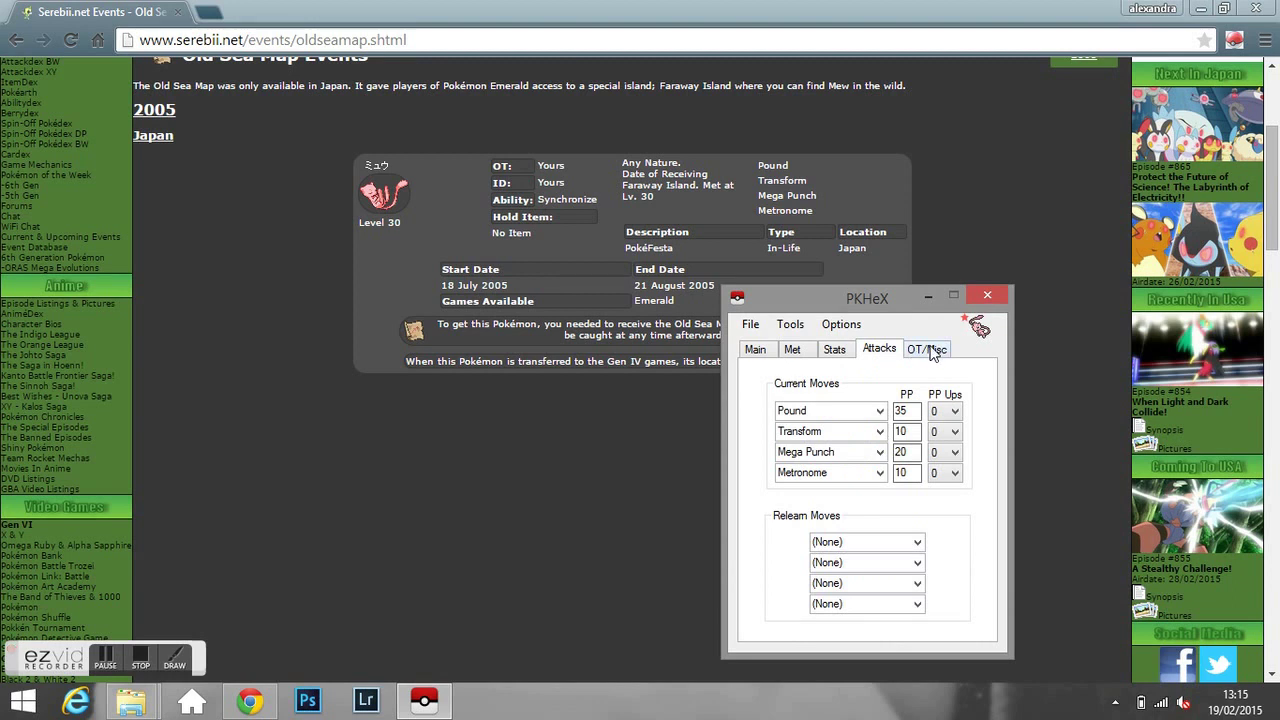
click(931, 350)
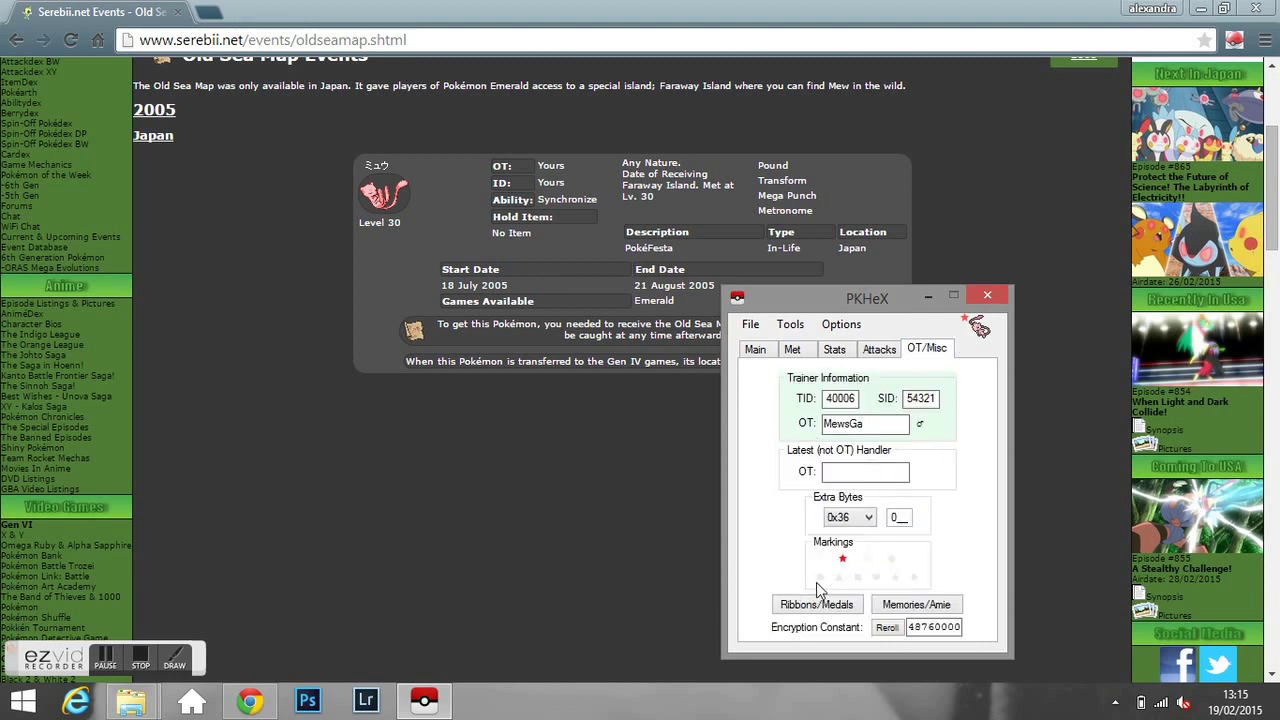
Check Mew's Kalos ribbons, extra ribbons and training medals, and save the ribbon and medal settings
click(790, 606)
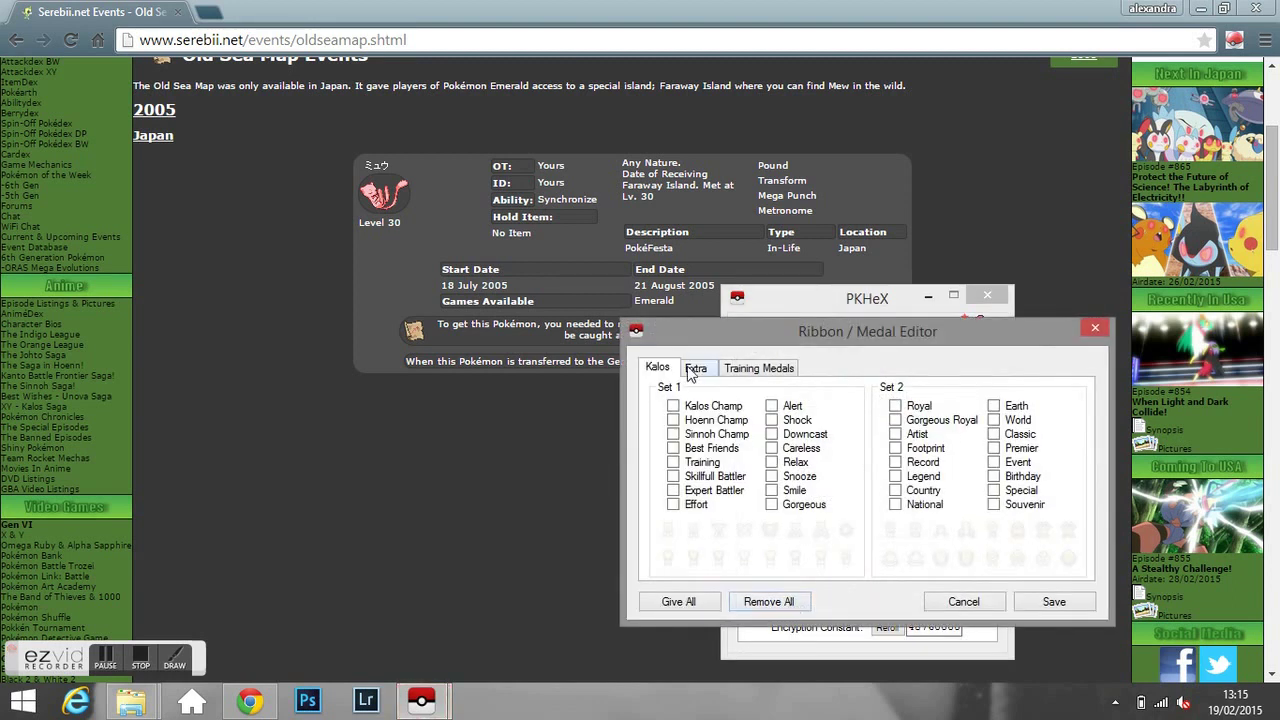
click(694, 368)
click(746, 370)
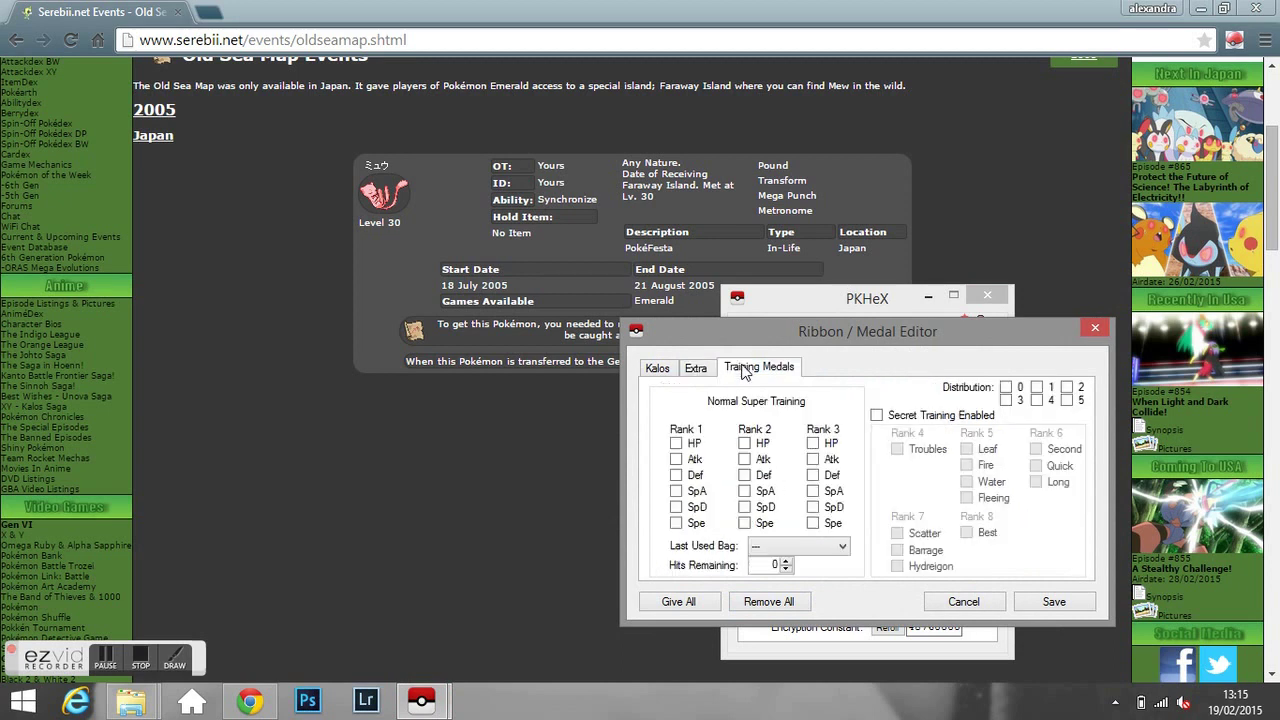
click(660, 370)
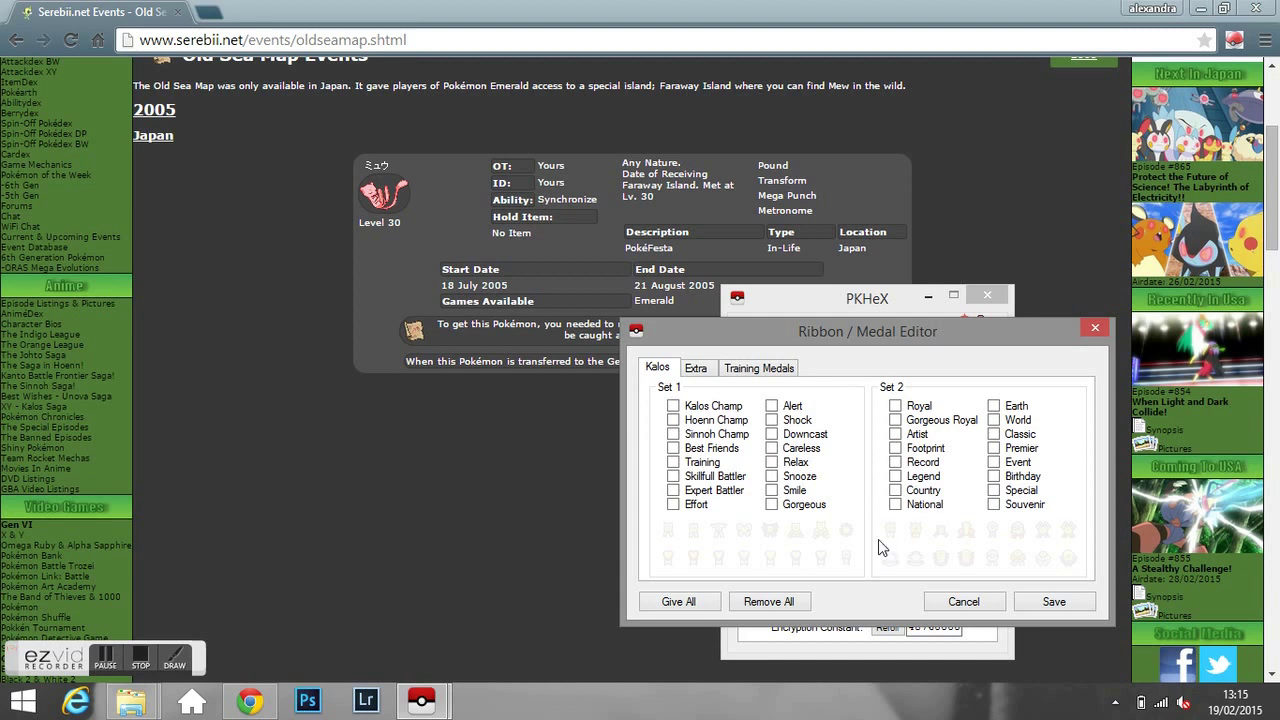
click(1044, 605)
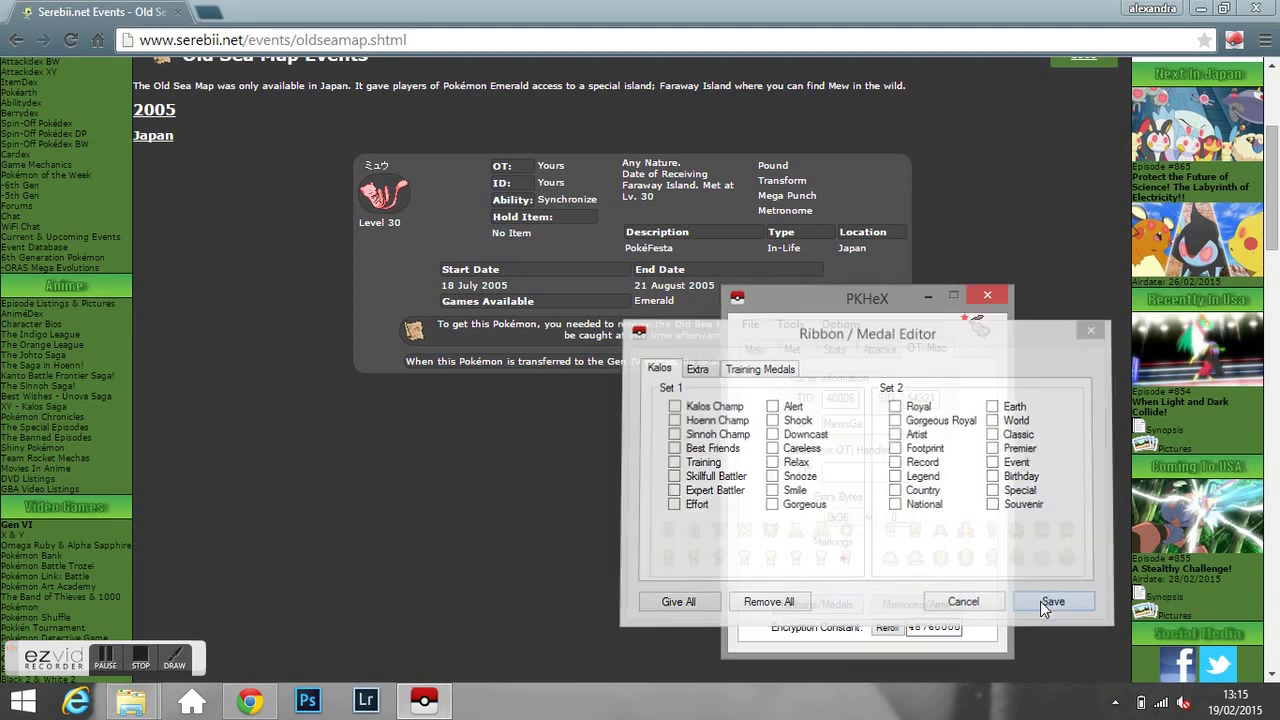
Save the Mew to the Desktop as pokemon.ekx with the file type set to All Files
click(750, 326)
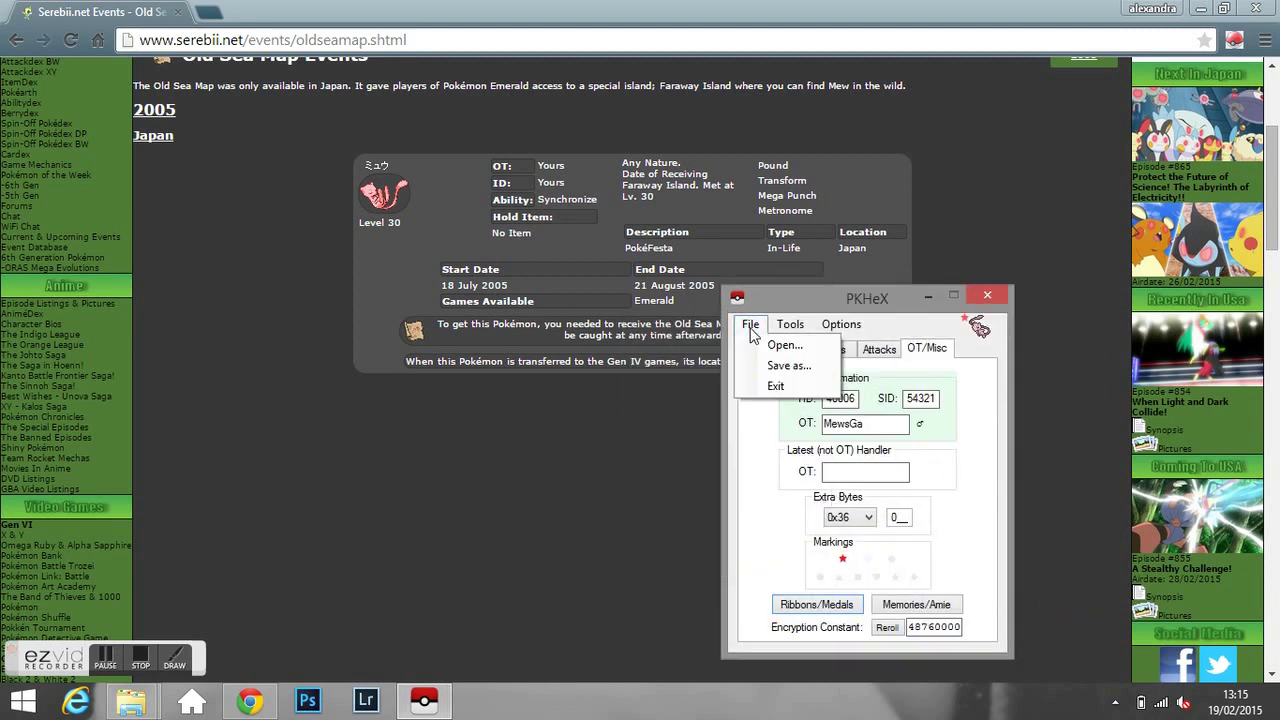
click(789, 366)
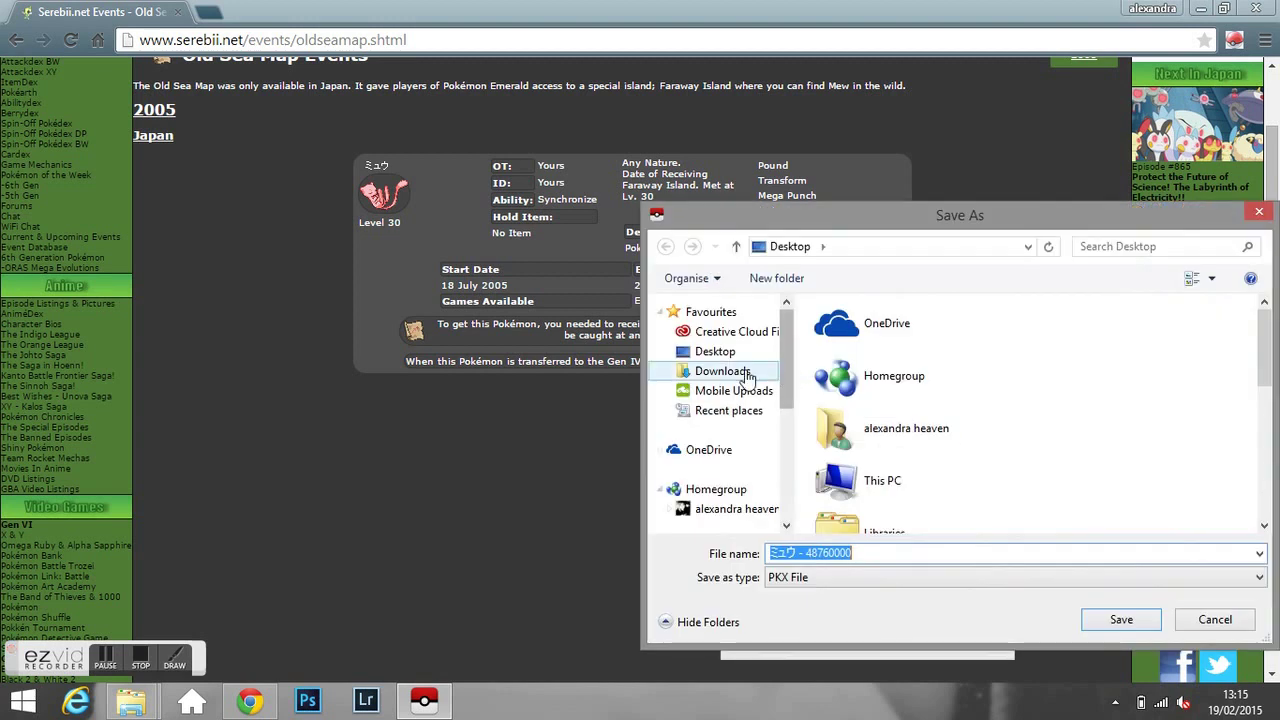
click(839, 580)
click(816, 630)
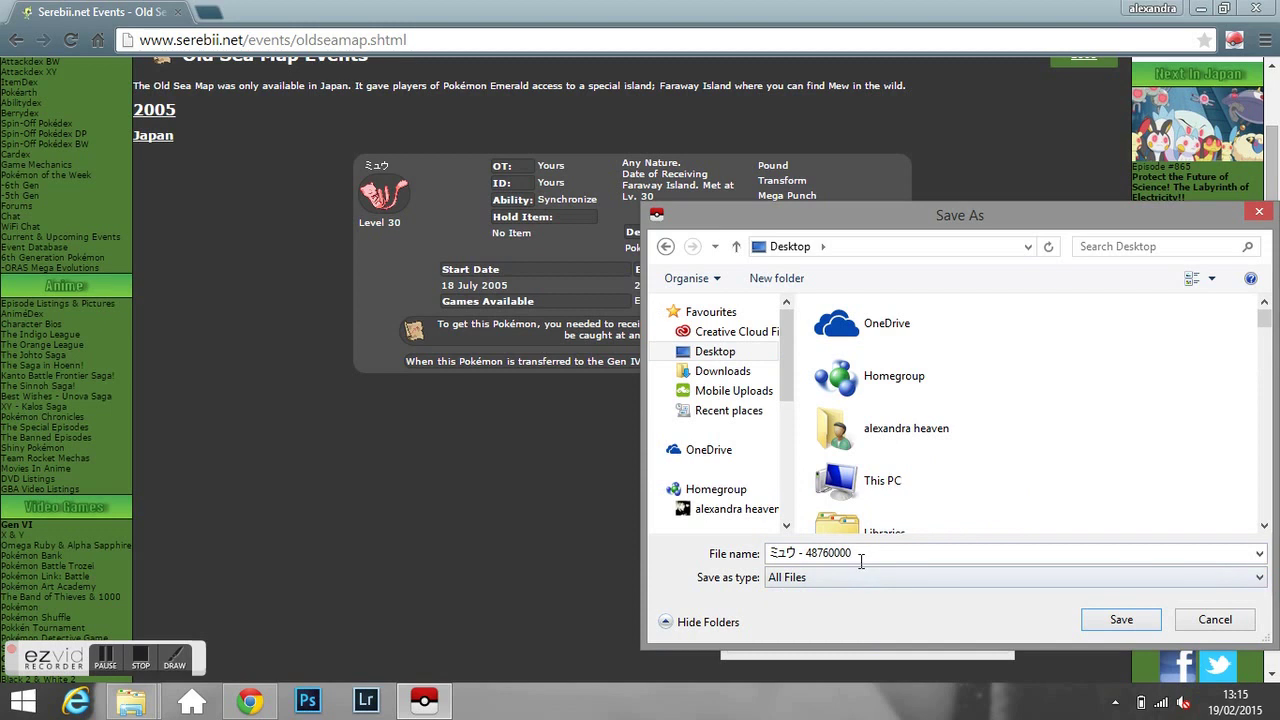
click(862, 557)
text(pokemo)
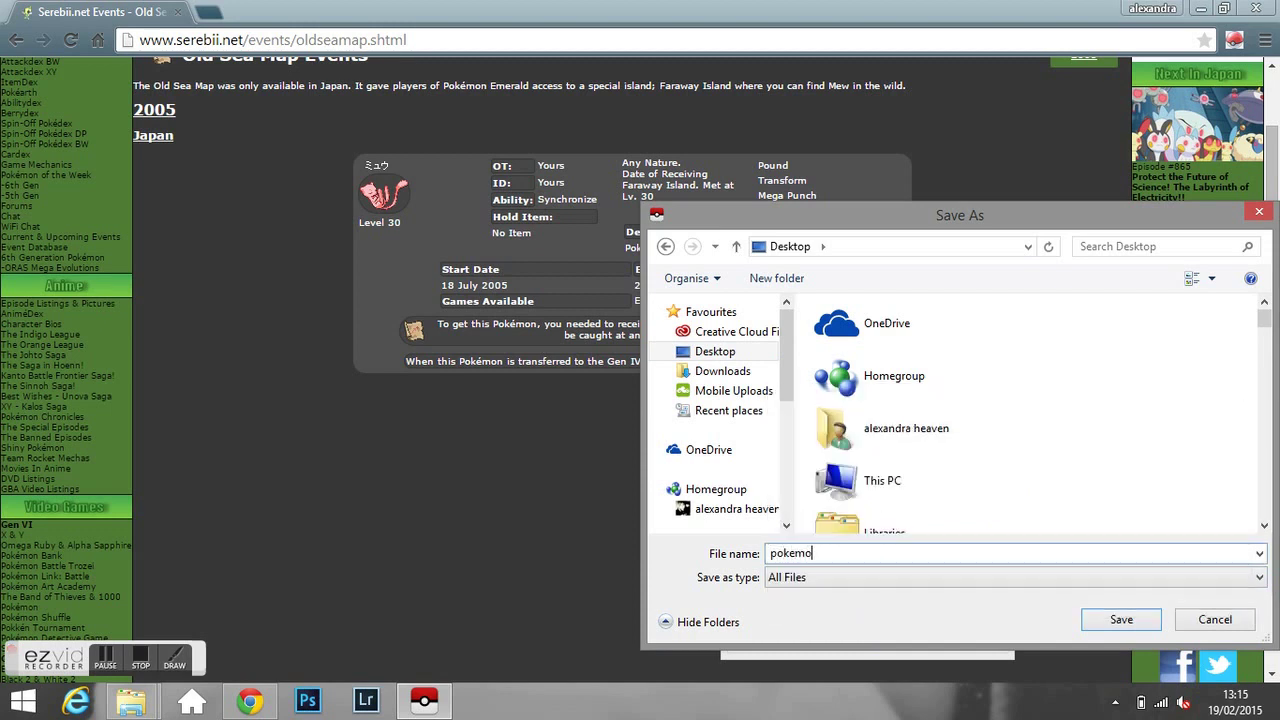
text(n.ekx)
click(1121, 619)
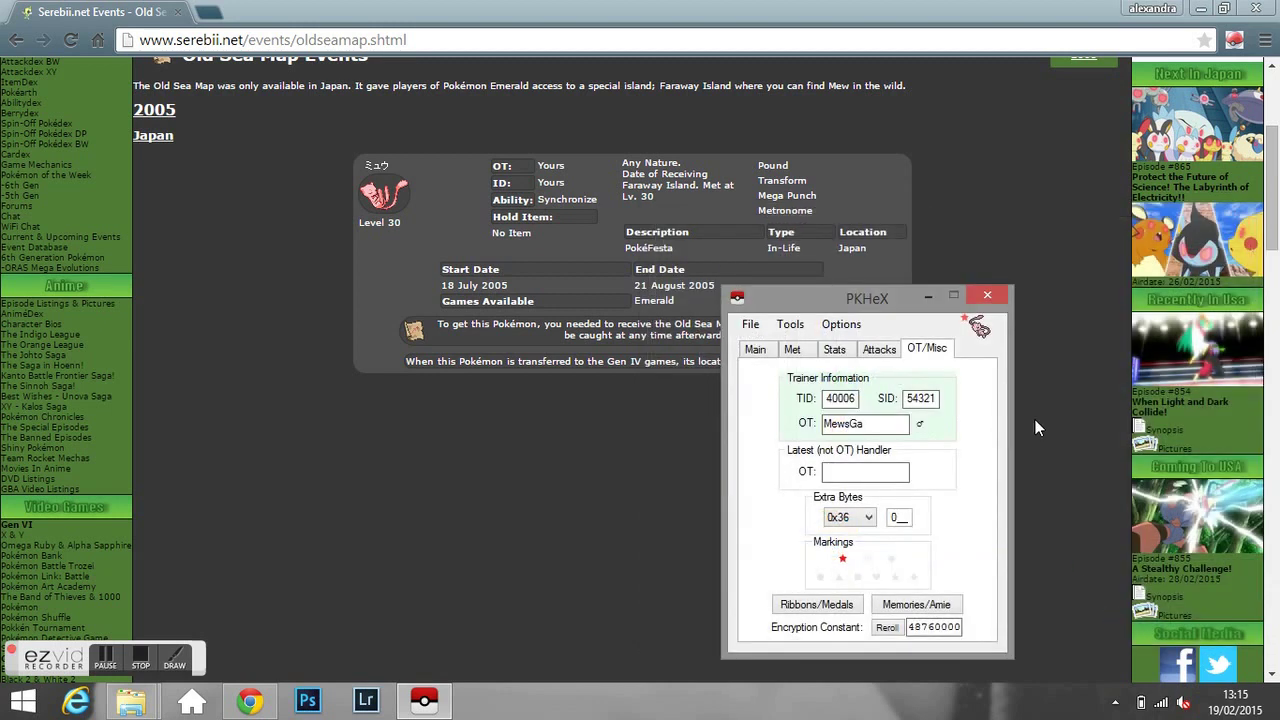